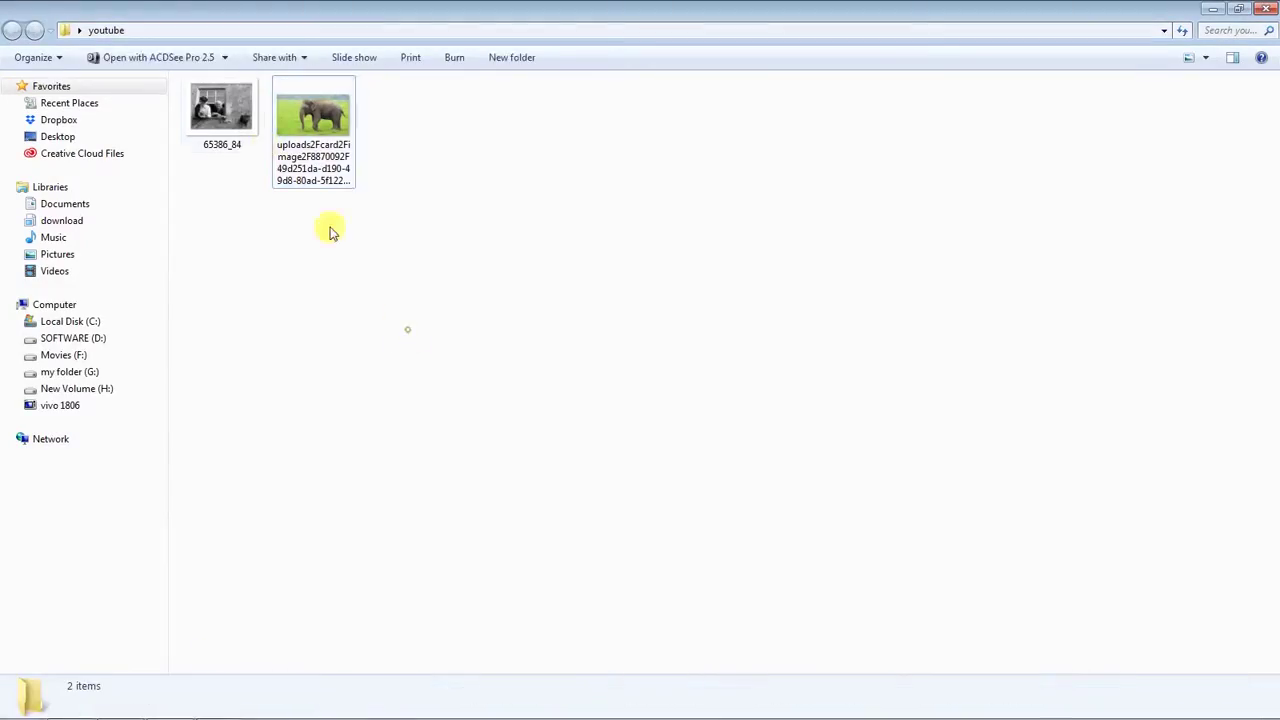
# Step: Place the elderly couple's window photo into the elephant image as a new layer
pyautogui.moveTo(222, 110)
pyautogui.mouseDown()
pyautogui.moveTo(78, 712)
pyautogui.moveTo(663, 343)
pyautogui.mouseUp()
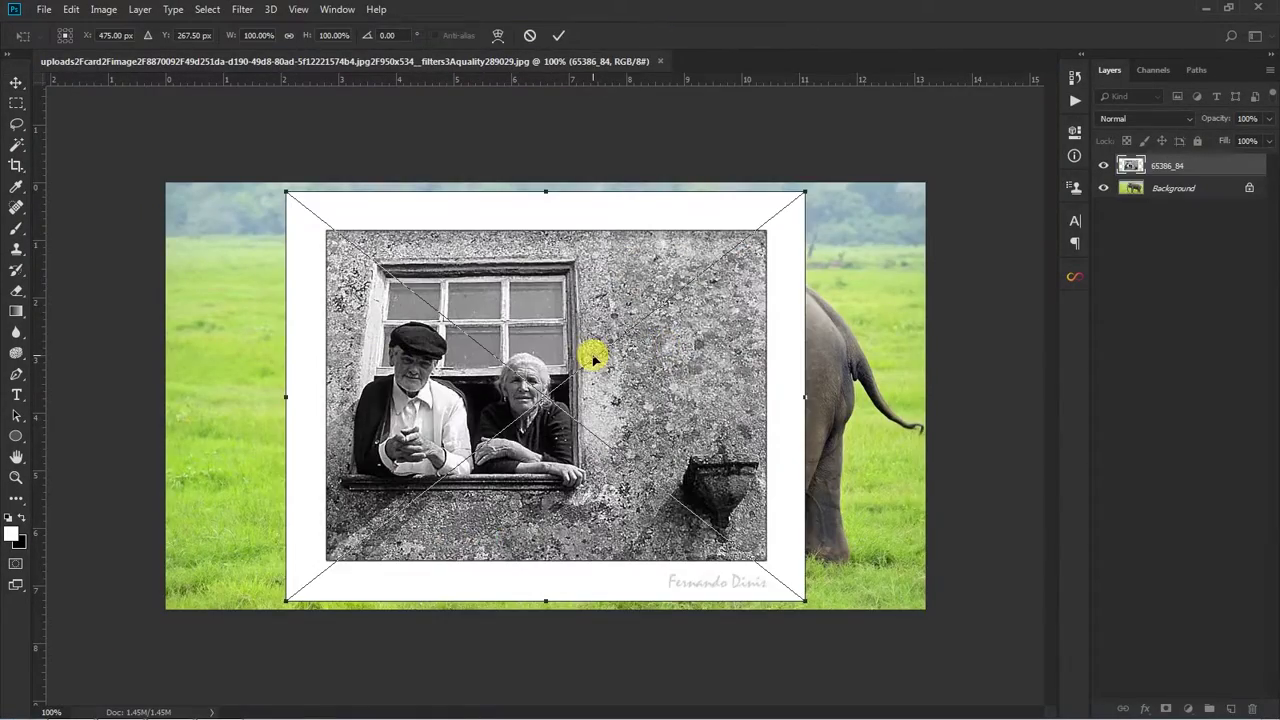
pyautogui.press('Return')
pyautogui.scroll(3, 490, 357)
pyautogui.scroll(3, 354, 371)
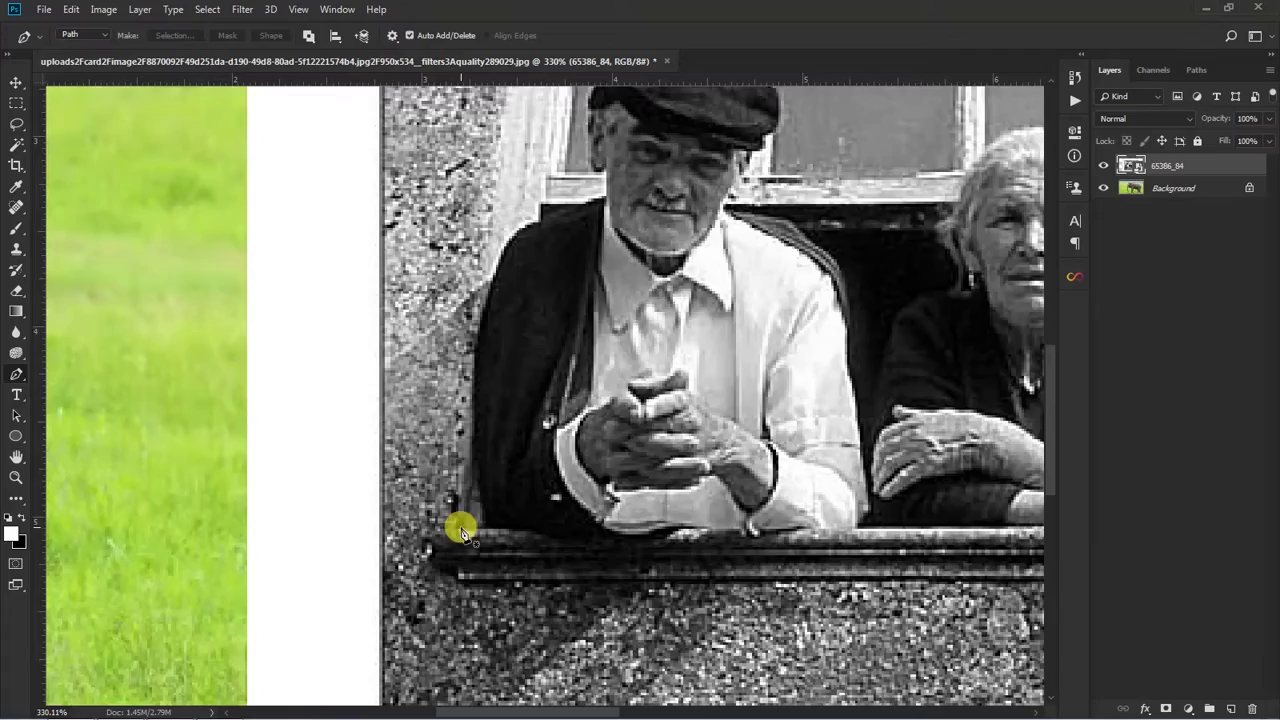
# Step: Start a Pen-tool path down the window frame with the couple
pyautogui.press('p')
pyautogui.scroll(4, 521, 453)
pyautogui.moveTo(519, 259); pyautogui.dragTo(466, 206)
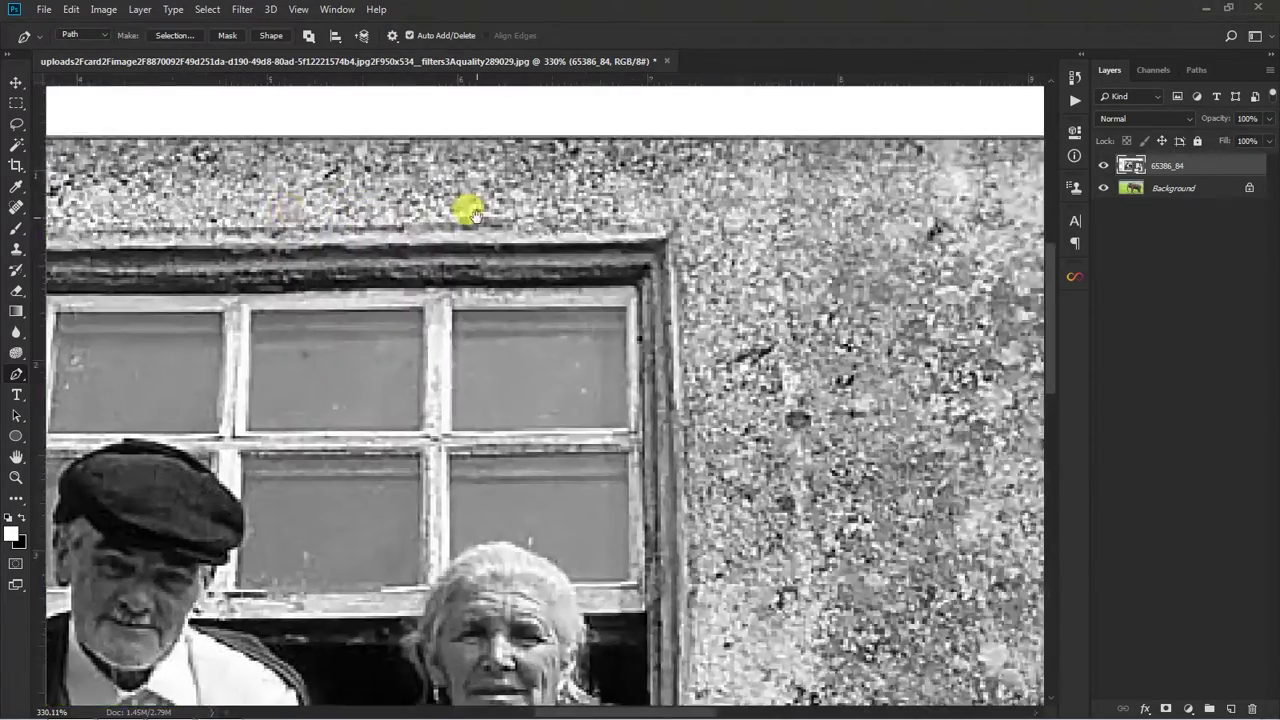
pyautogui.moveTo(651, 223)
pyautogui.mouseDown()
pyautogui.moveTo(700, 491)
pyautogui.moveTo(725, 218)
pyautogui.mouseUp()
pyautogui.click(668, 333)
pyautogui.scroll(2, 685, 350)
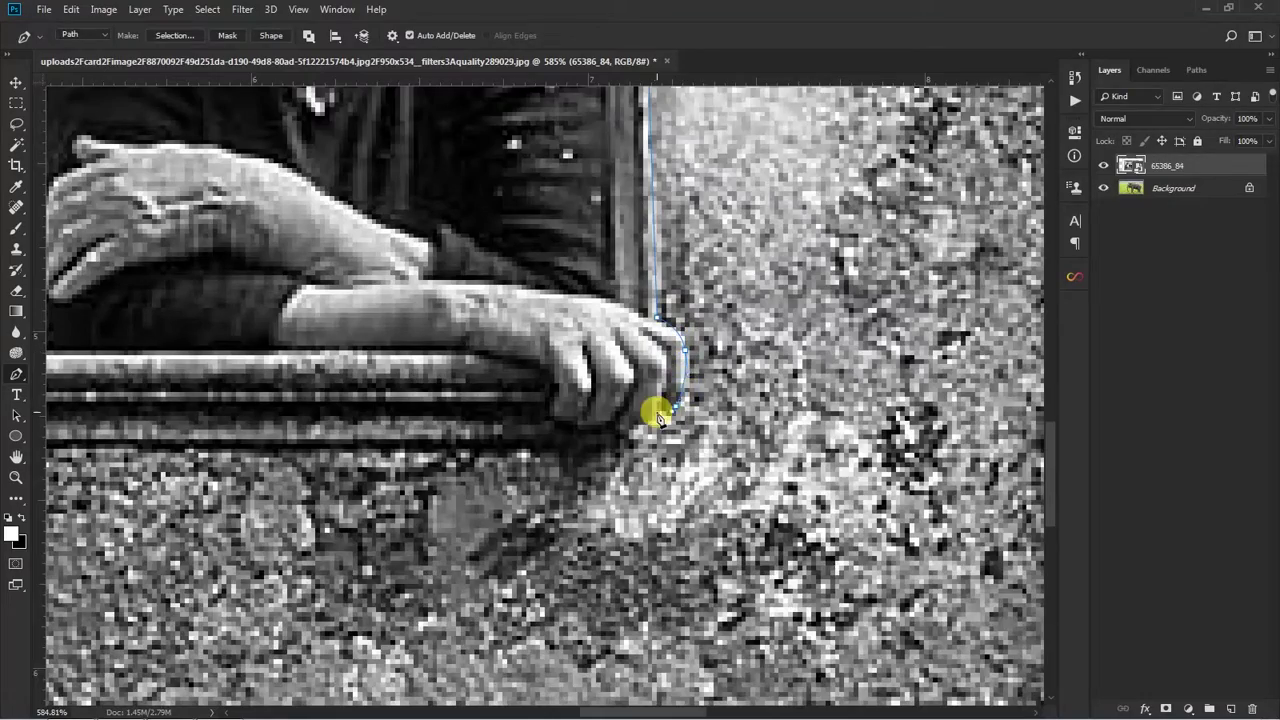
pyautogui.moveTo(657, 417); pyautogui.dragTo(768, 325)
# Step: Close the window path along the sill and turn it into a selection
pyautogui.scroll(-3, 688, 328)
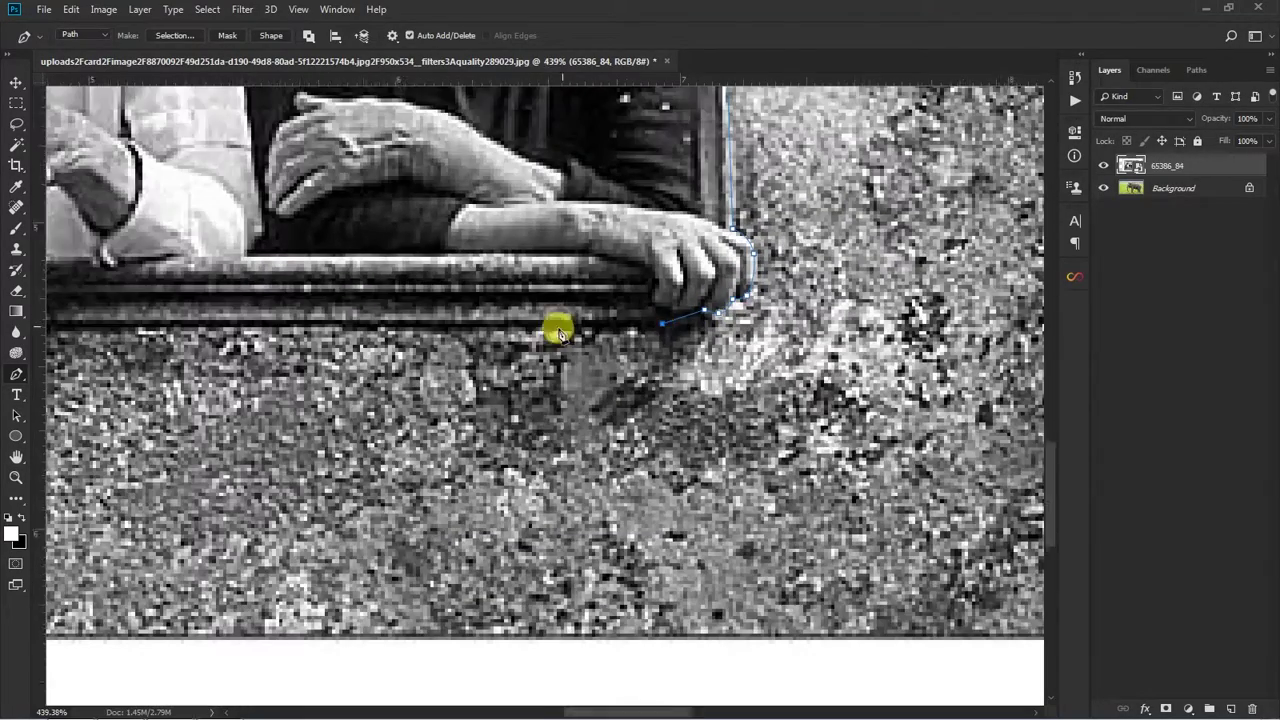
pyautogui.scroll(2, 600, 350)
pyautogui.hscroll(-5, 570, 380)
pyautogui.scroll(1, 552, 394)
pyautogui.click(525, 390)
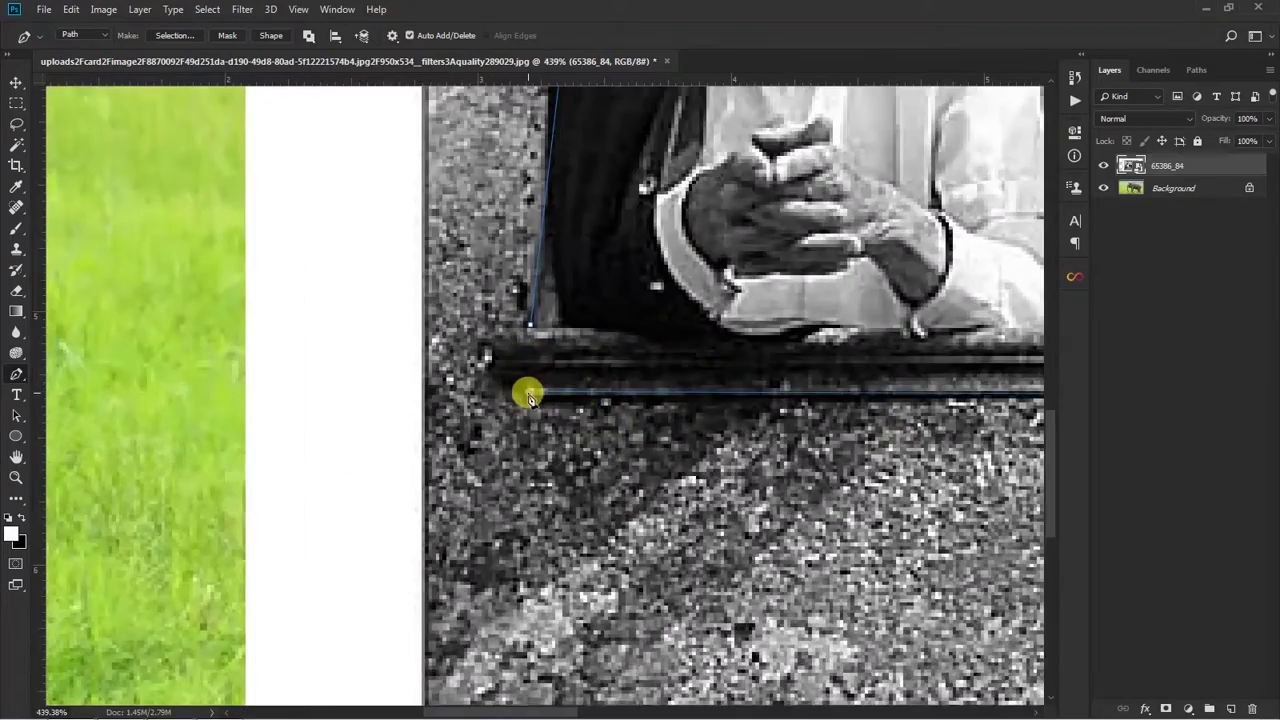
pyautogui.click(493, 343)
pyautogui.hotkey('ctrl', 'Return')
pyautogui.scroll(-5, 510, 330)
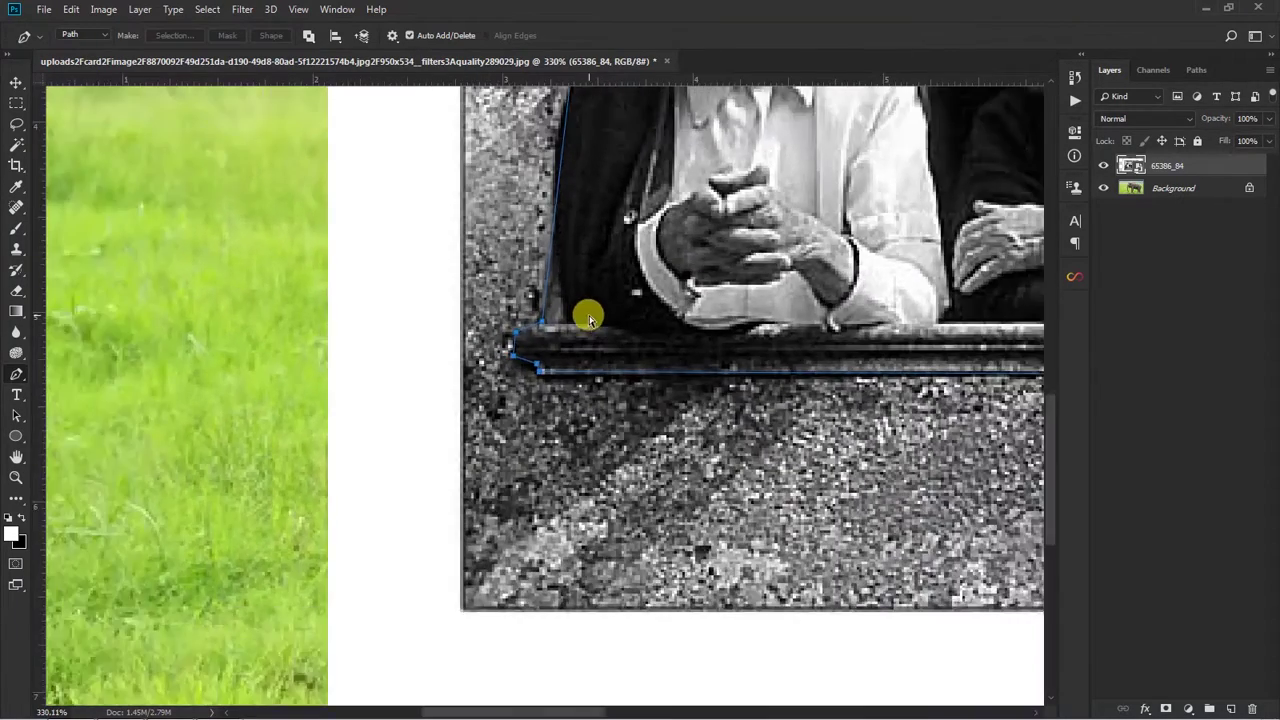
# Step: Copy the window onto Layer 1, hide the 65386_84 photo, and move the window onto the elephant
pyautogui.hotkey('ctrl', 'j')
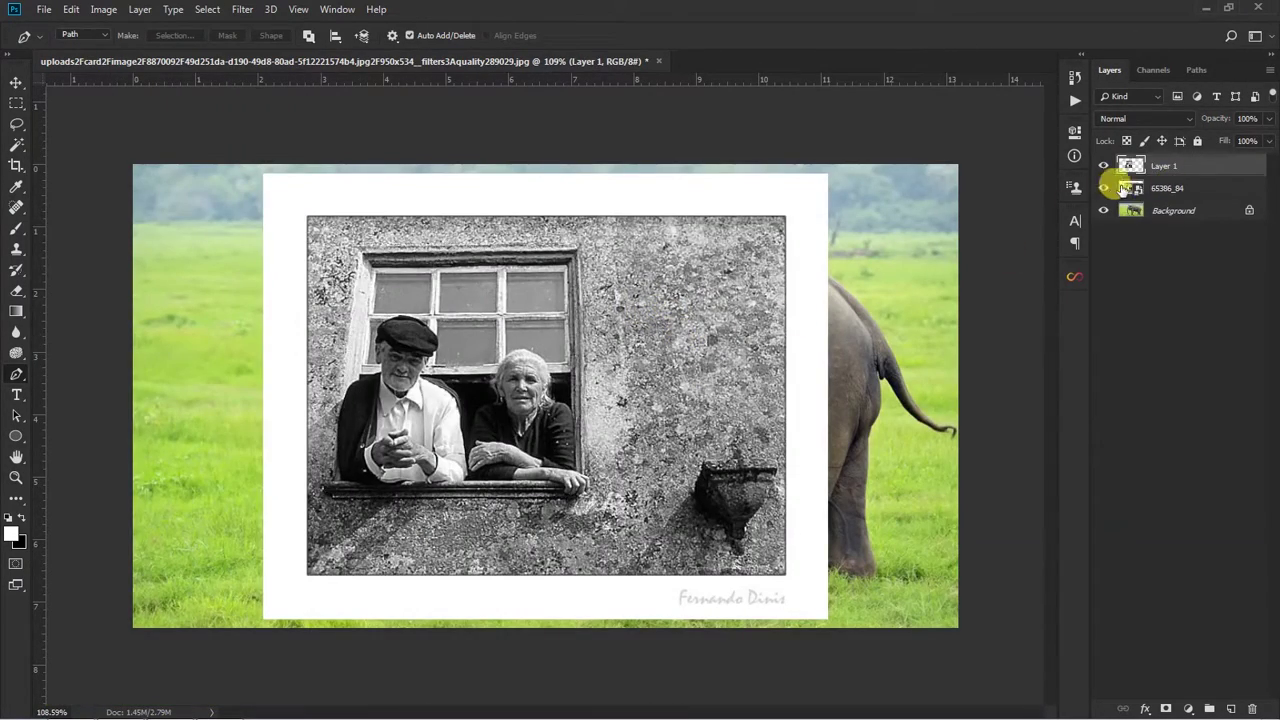
pyautogui.click(1103, 188)
pyautogui.click(1168, 166)
pyautogui.moveTo(585, 345); pyautogui.dragTo(845, 290)
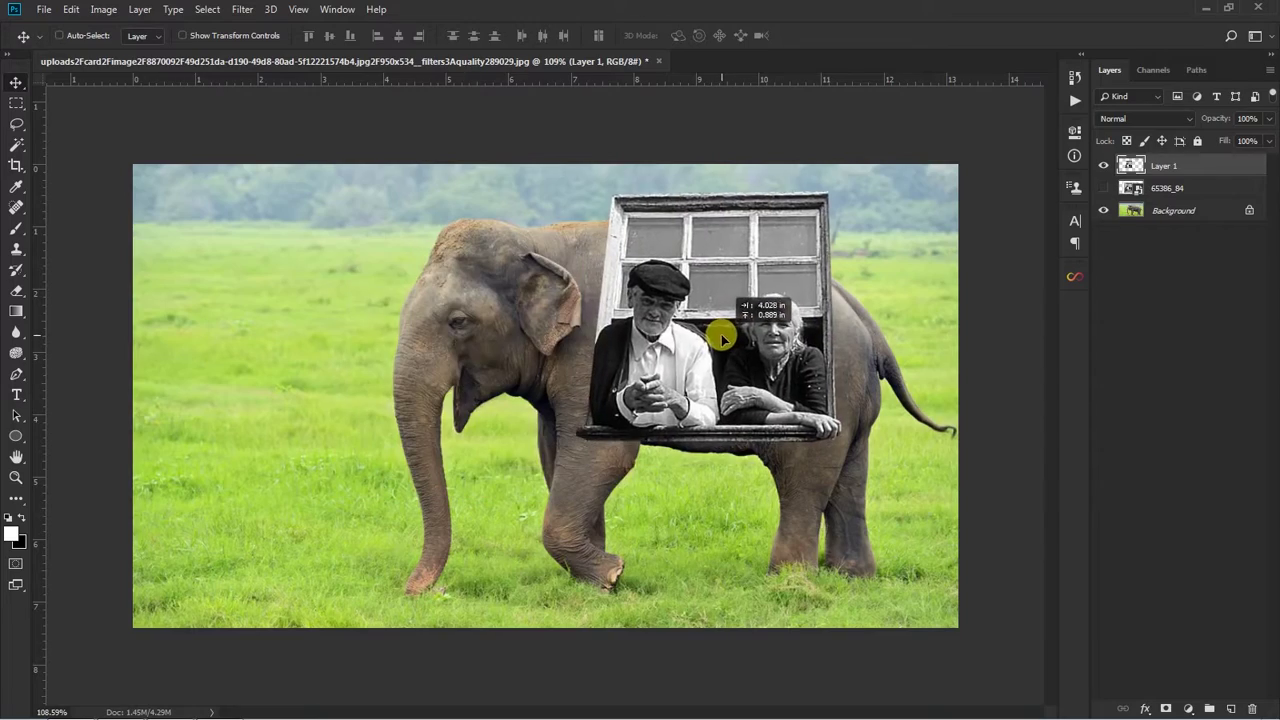
# Step: Scale the window down from its corner and slide it right on the elephant's body
pyautogui.hotkey('ctrl', 't')
pyautogui.moveTo(837, 195); pyautogui.dragTo(786, 251)
pyautogui.moveTo(737, 291); pyautogui.dragTo(729, 277)
pyautogui.press('Return')
pyautogui.scroll(4, 729, 277)
pyautogui.scroll(2, 694, 294)
pyautogui.moveTo(571, 343); pyautogui.dragTo(633, 390)
# Step: Shrink the window to about 90% and nudge it up and left behind the ear
pyautogui.hotkey('ctrl', 't')
pyautogui.moveTo(829, 194); pyautogui.dragTo(799, 222)
pyautogui.moveTo(742, 302); pyautogui.dragTo(671, 260)
pyautogui.press('Return')
pyautogui.scroll(-2, 674, 257)
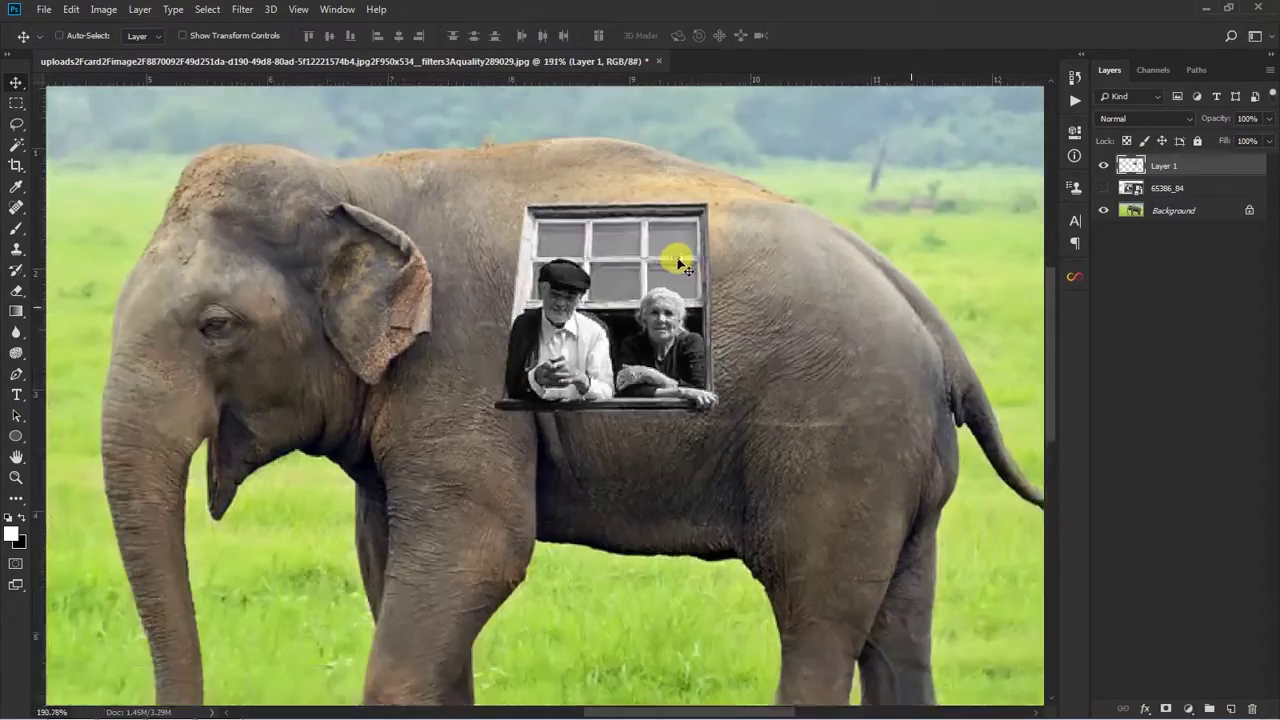
pyautogui.scroll(-2, 683, 268)
pyautogui.scroll(2, 737, 297)
# Step: Pull each of the window's four corners to slant it into perspective, then commit
pyautogui.hotkey('ctrl', 't')
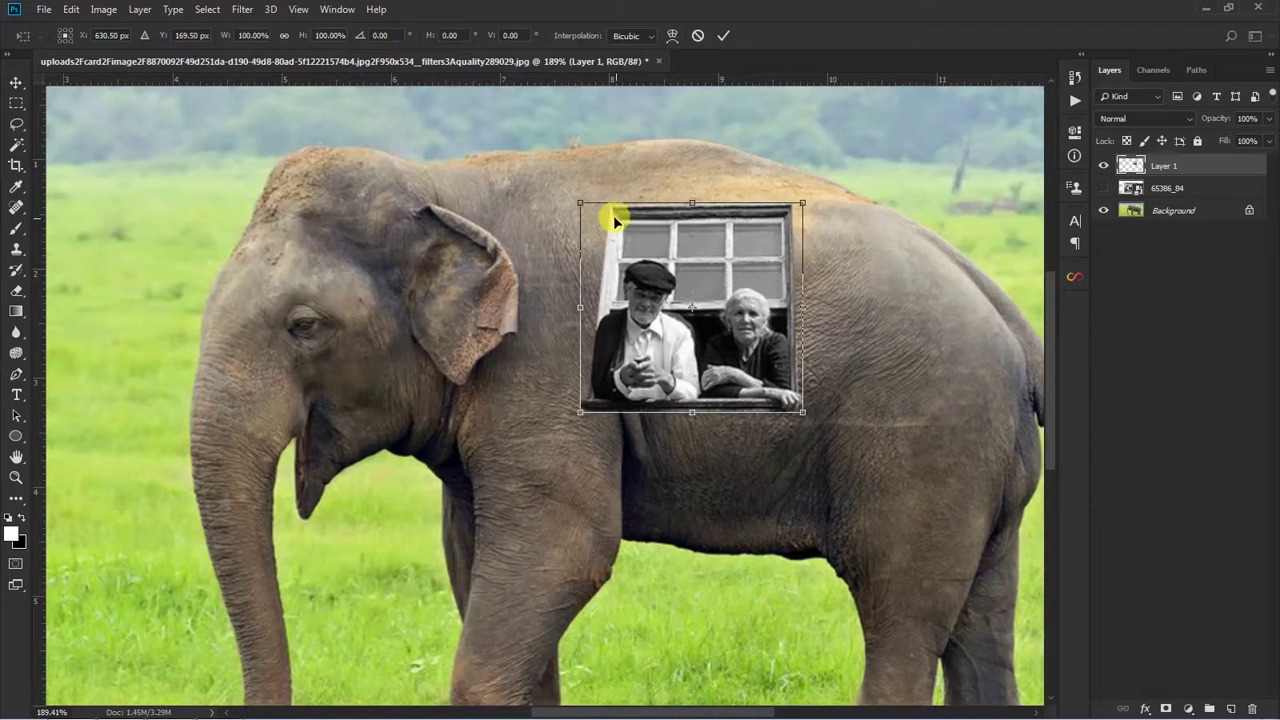
pyautogui.moveTo(580, 207); pyautogui.dragTo(549, 193)
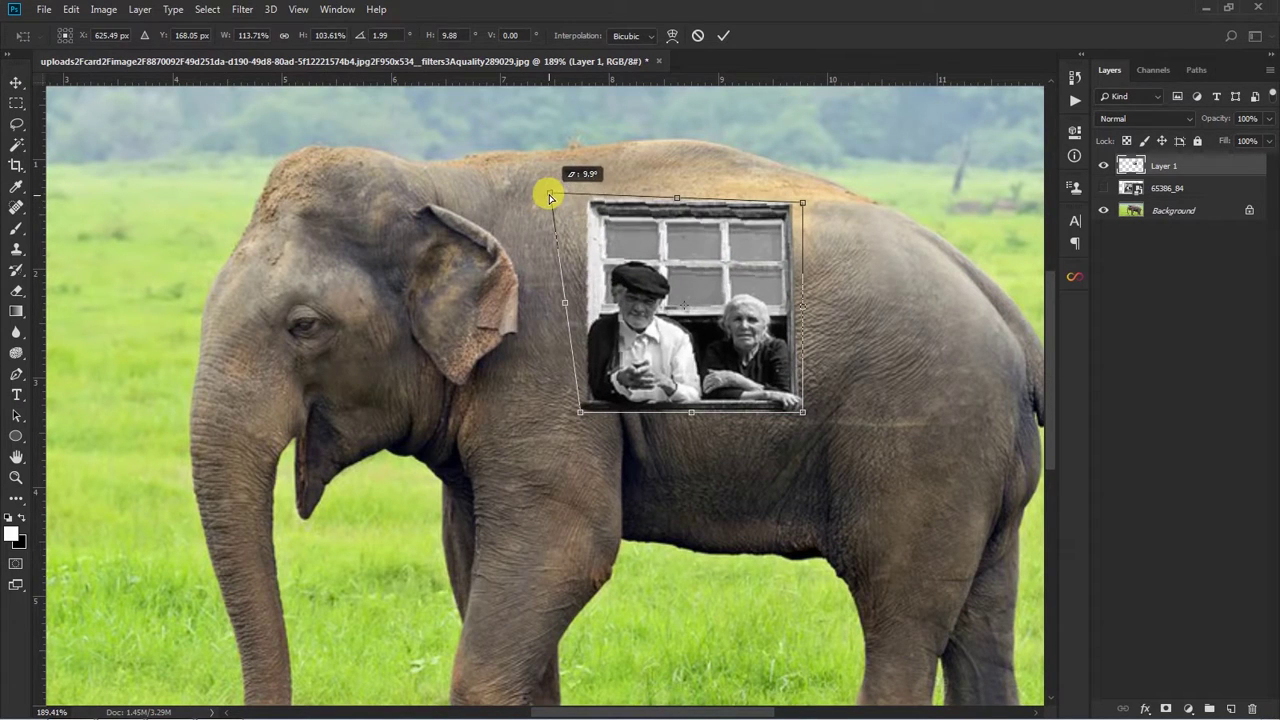
pyautogui.moveTo(805, 207); pyautogui.dragTo(793, 197)
pyautogui.moveTo(806, 409); pyautogui.dragTo(806, 406)
pyautogui.moveTo(580, 412); pyautogui.dragTo(578, 416)
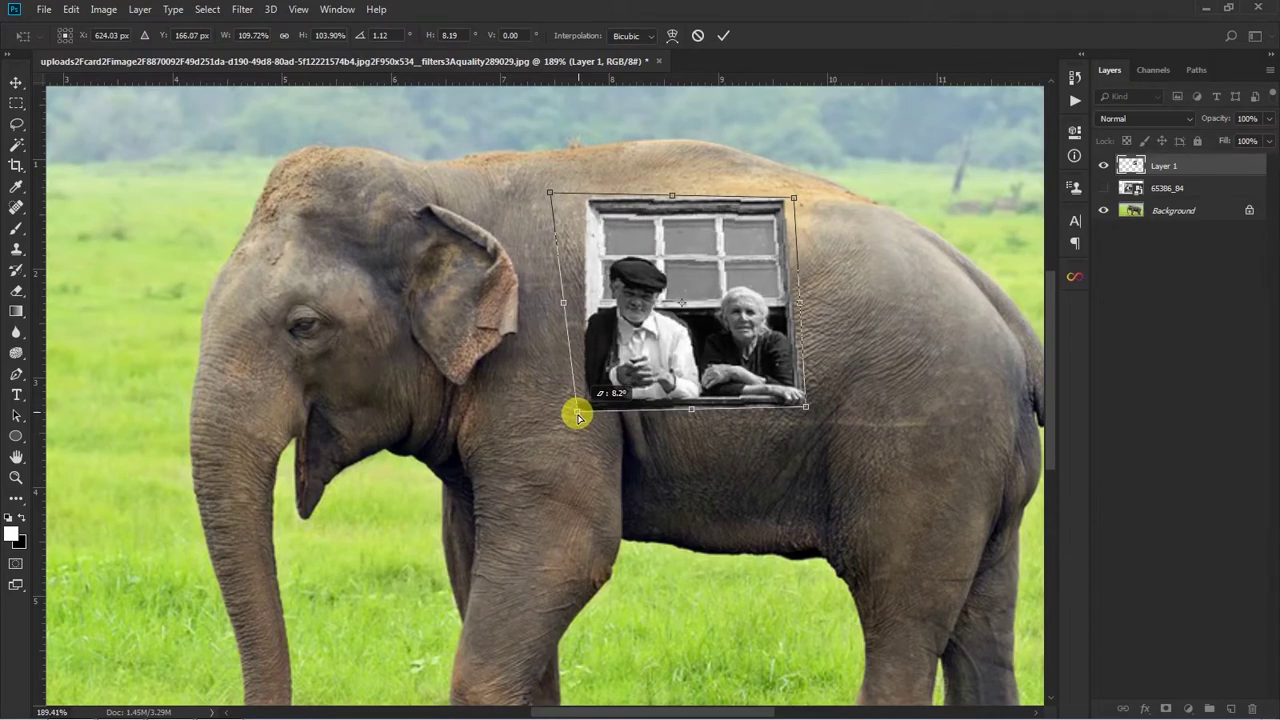
pyautogui.press('Return')
pyautogui.scroll(-3, 794, 314)
pyautogui.scroll(4, 757, 286)
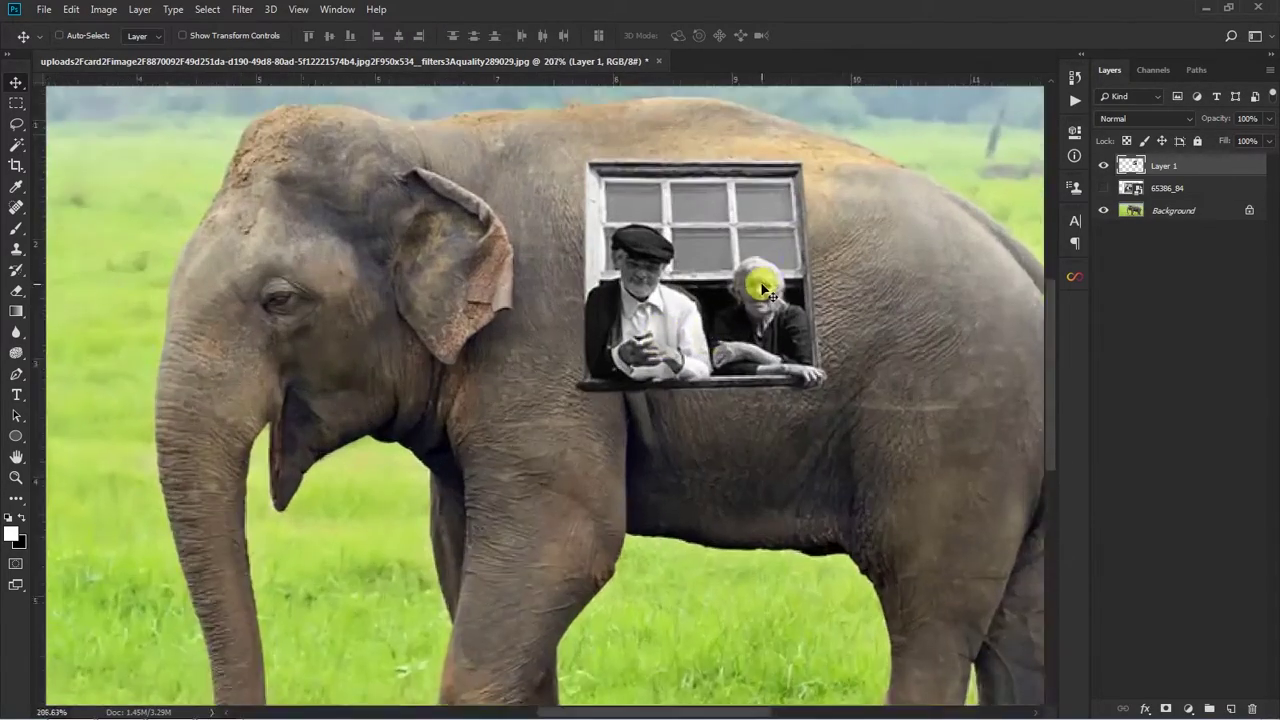
pyautogui.scroll(1, 930, 255)
# Step: Duplicate the window and give Layer 1 a Motion Blur of distance 28
pyautogui.hotkey('ctrl', 'j')
pyautogui.click(1165, 187)
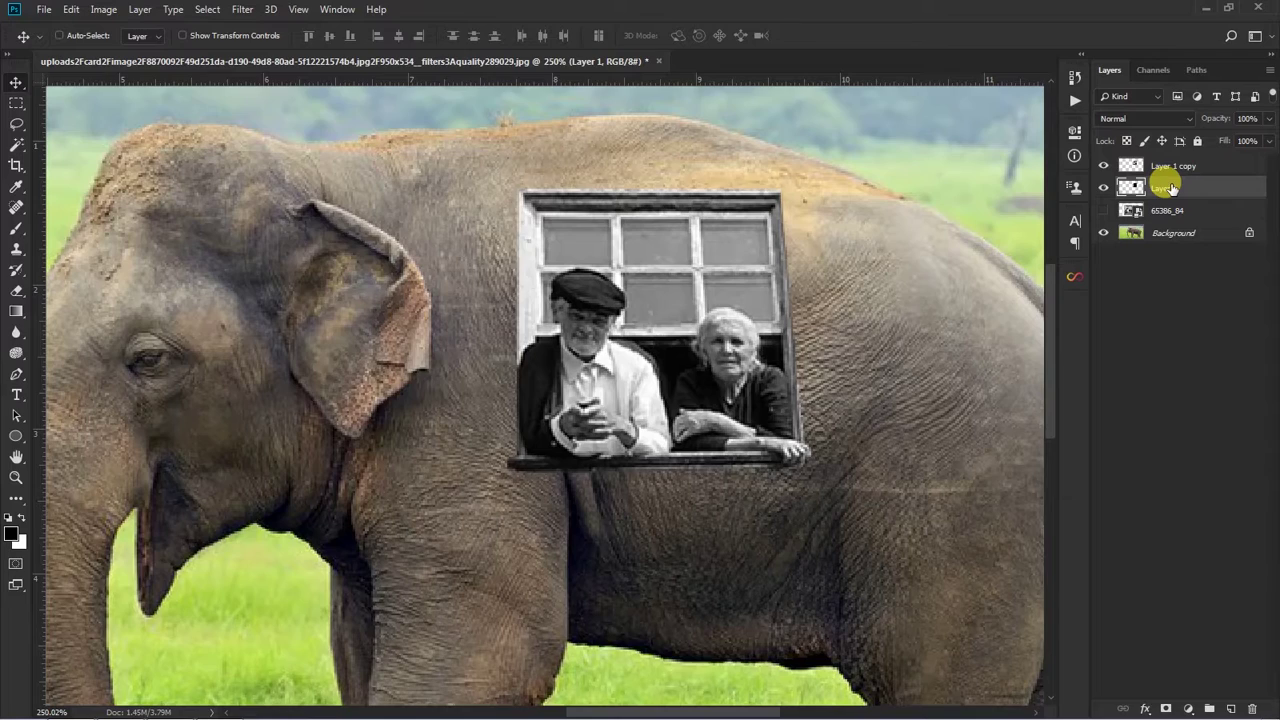
pyautogui.click(242, 9)
pyautogui.click(488, 270)
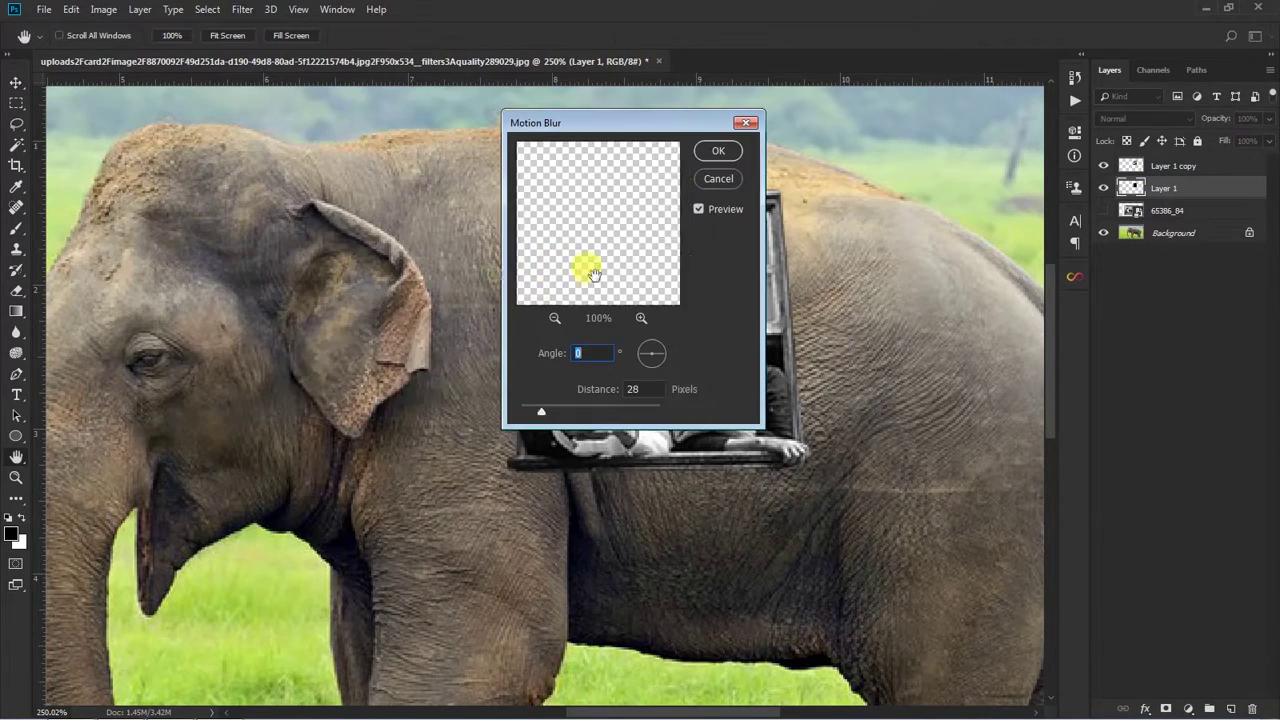
pyautogui.moveTo(638, 121); pyautogui.dragTo(984, 134)
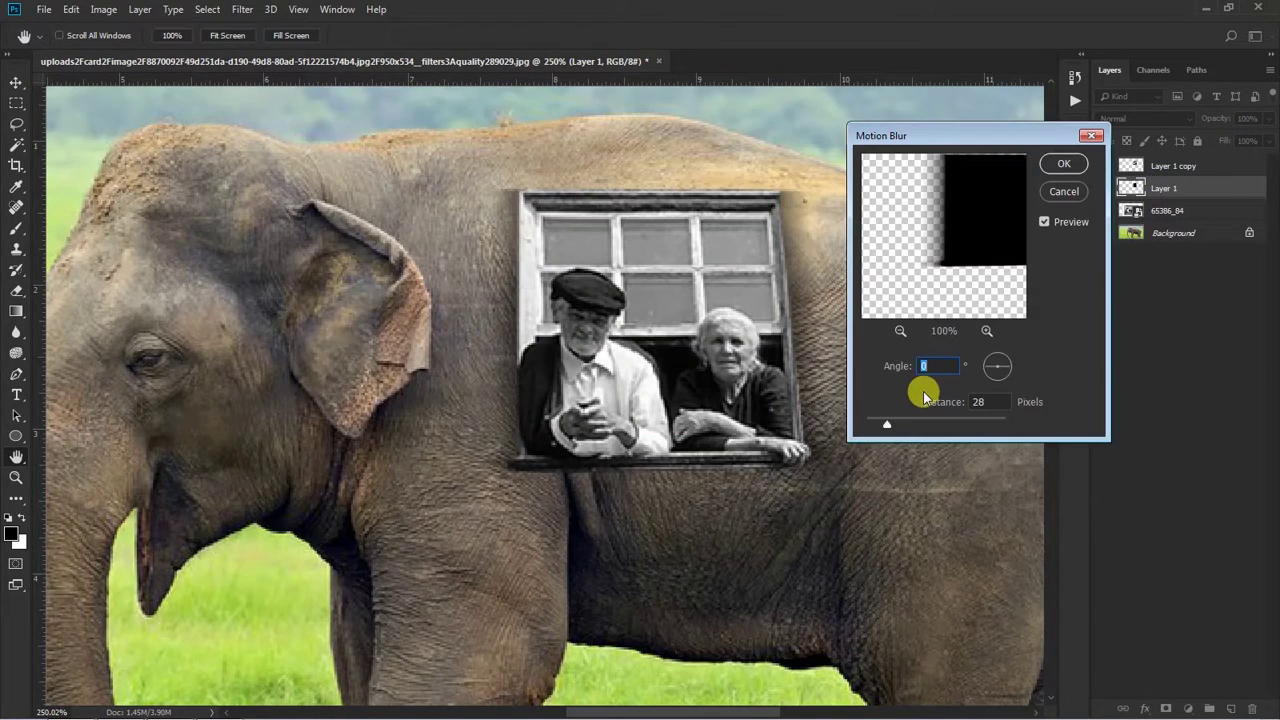
pyautogui.press('Return')
# Step: Select the blurred window layer with the Move tool's layer list
pyautogui.scroll(3, 689, 423)
pyautogui.press('v')
pyautogui.rightClick(684, 283)
pyautogui.click(686, 289)
pyautogui.click(1163, 190)
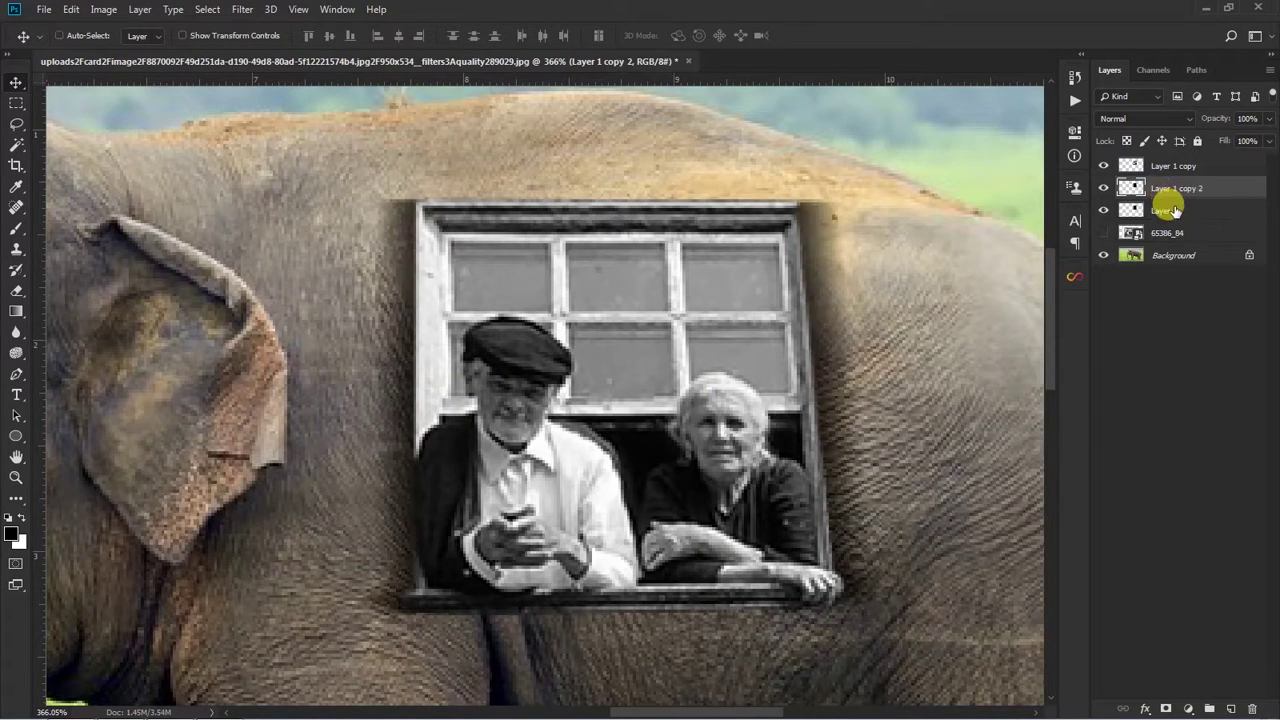
# Step: Duplicate the blurred layer, rotate it 90° clockwise, and narrow it from the top
pyautogui.hotkey('ctrl', 'j')
pyautogui.hotkey('ctrl', 't')
pyautogui.rightClick(682, 338)
pyautogui.click(749, 498)
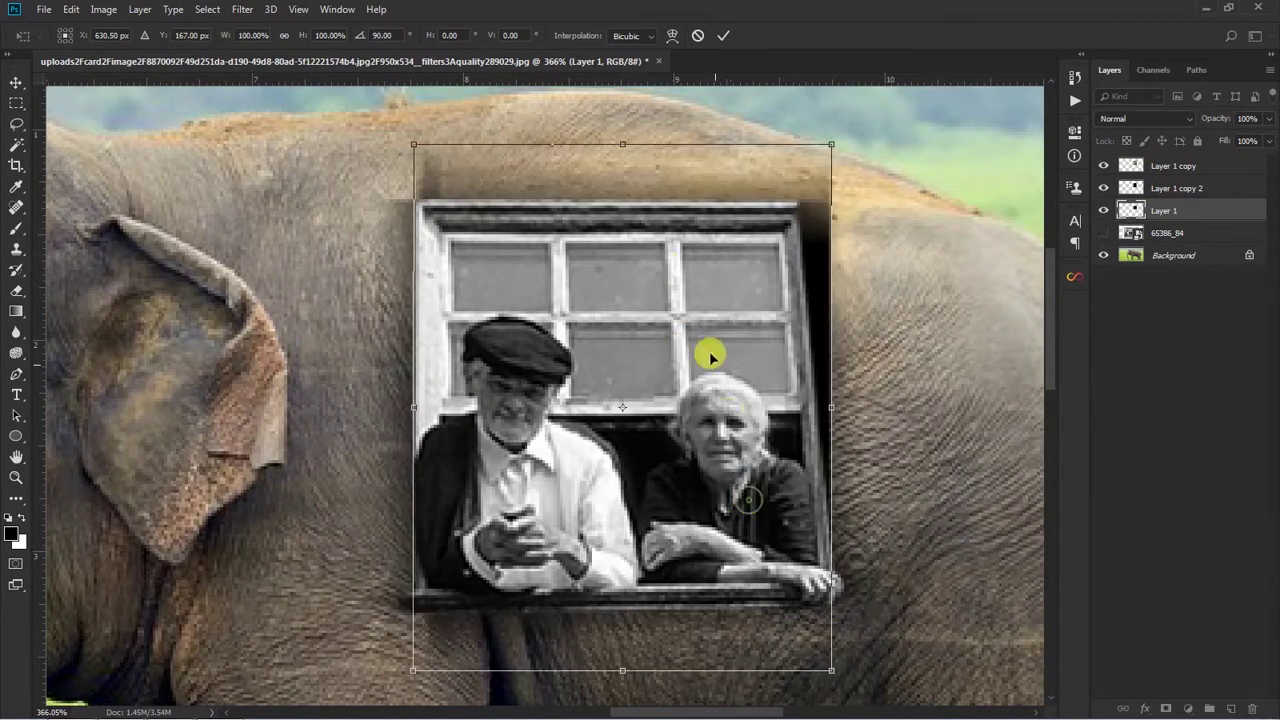
pyautogui.moveTo(621, 141); pyautogui.dragTo(622, 177)
pyautogui.press('Return')
# Step: Erase parts of the dark rim and stretch the blurred Layer 1 downward
pyautogui.press('e')
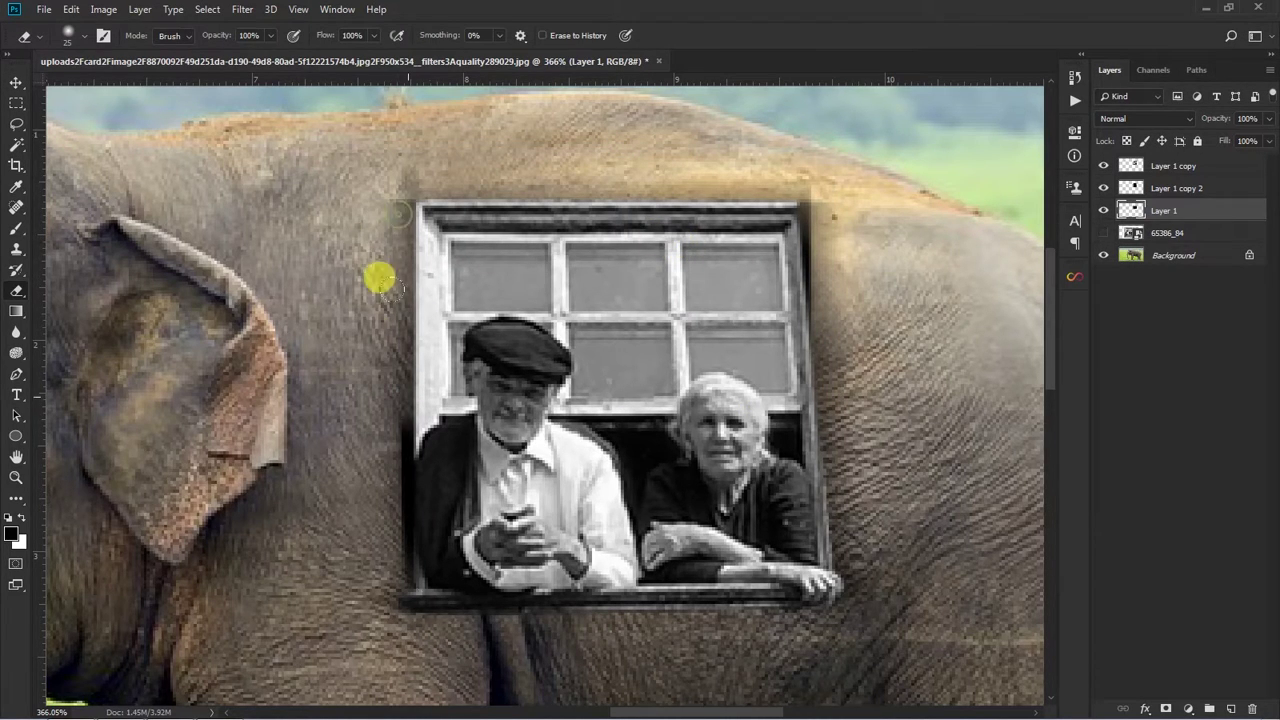
pyautogui.hotkey('ctrl', 't')
pyautogui.moveTo(605, 617); pyautogui.dragTo(605, 653)
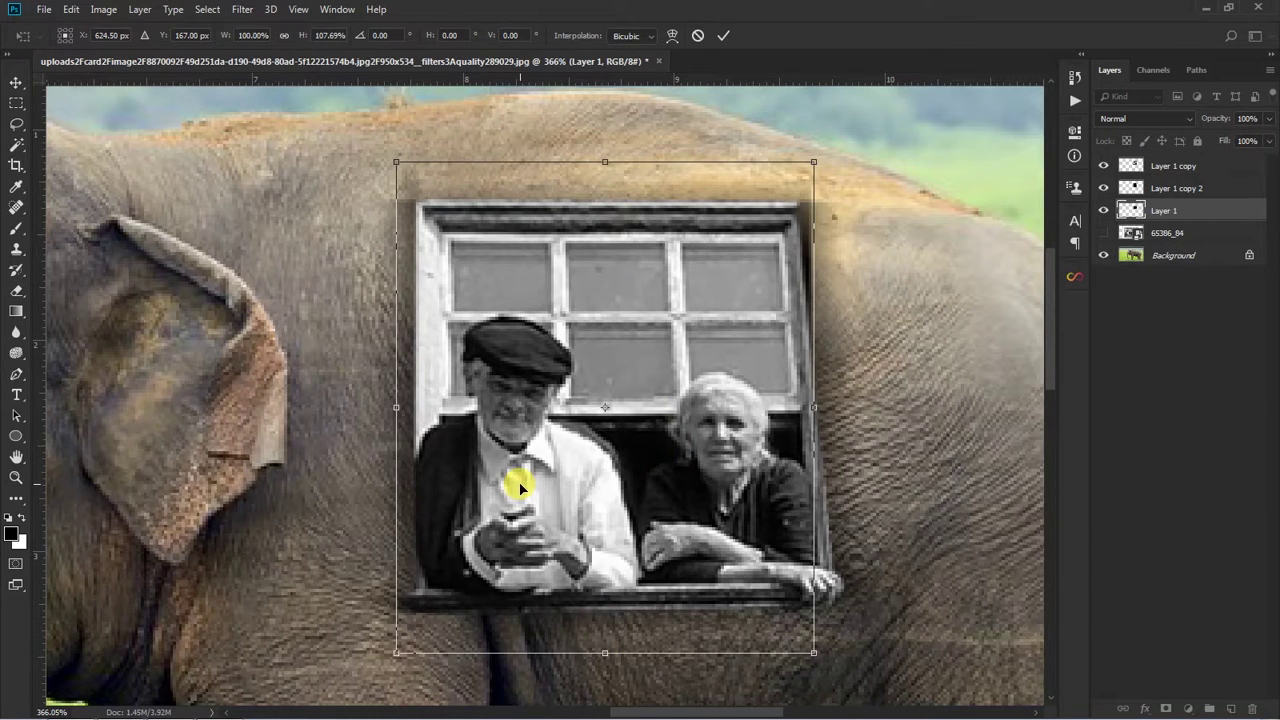
pyautogui.press('Return')
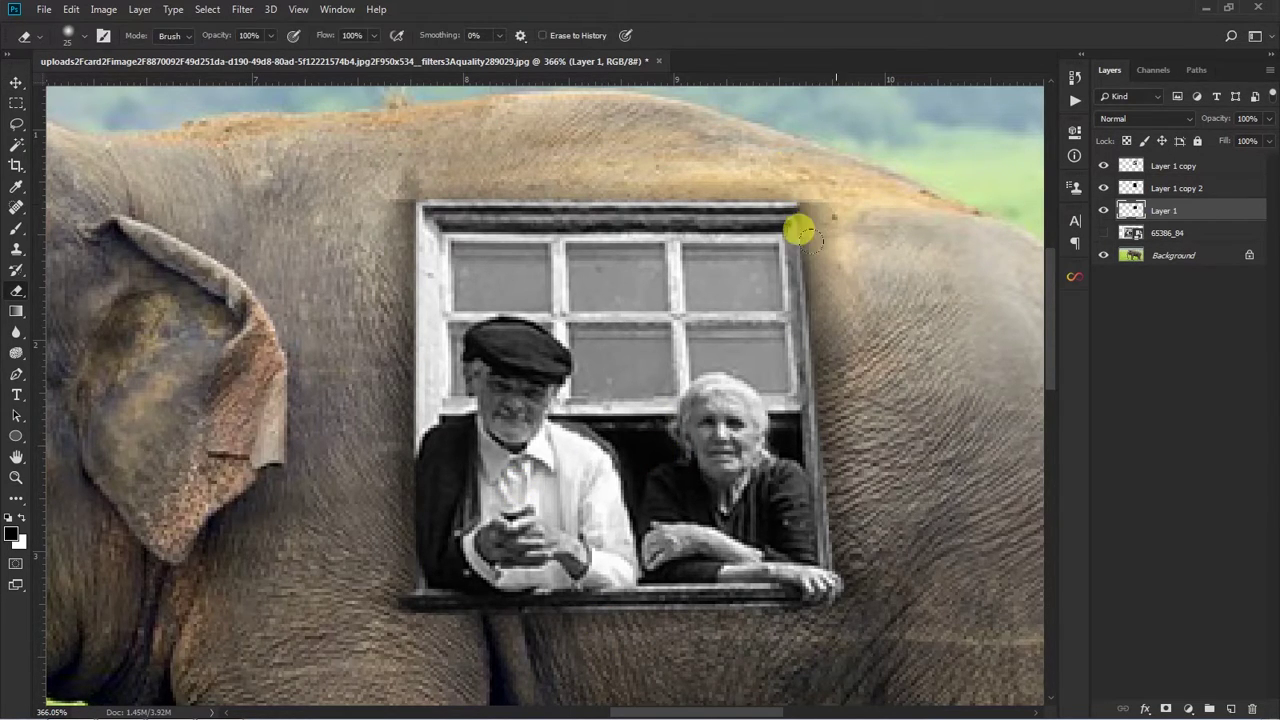
pyautogui.scroll(-3, 866, 243)
pyautogui.scroll(-3, 894, 263)
# Step: Extend the blurred depth layer's bottom edge further down and commit
pyautogui.press('v')
pyautogui.scroll(5, 707, 302)
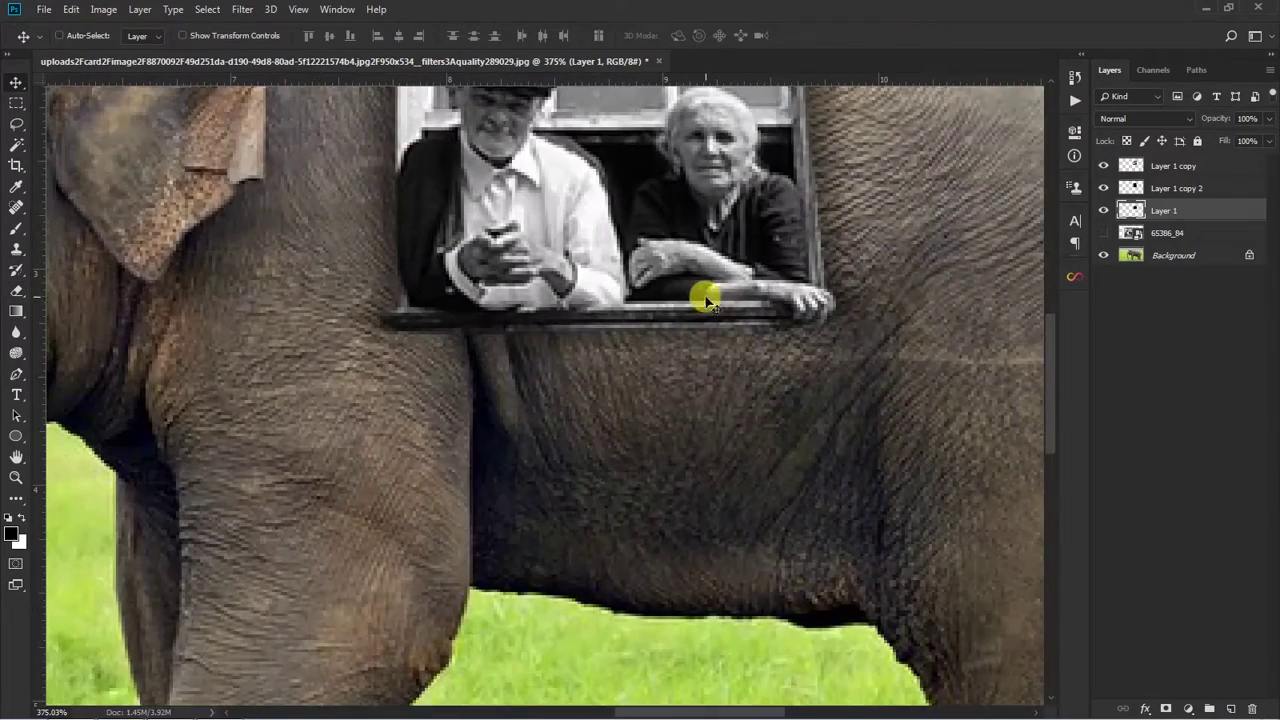
pyautogui.hotkey('ctrl', 't')
pyautogui.moveTo(598, 381); pyautogui.dragTo(571, 420)
pyautogui.press('Return')
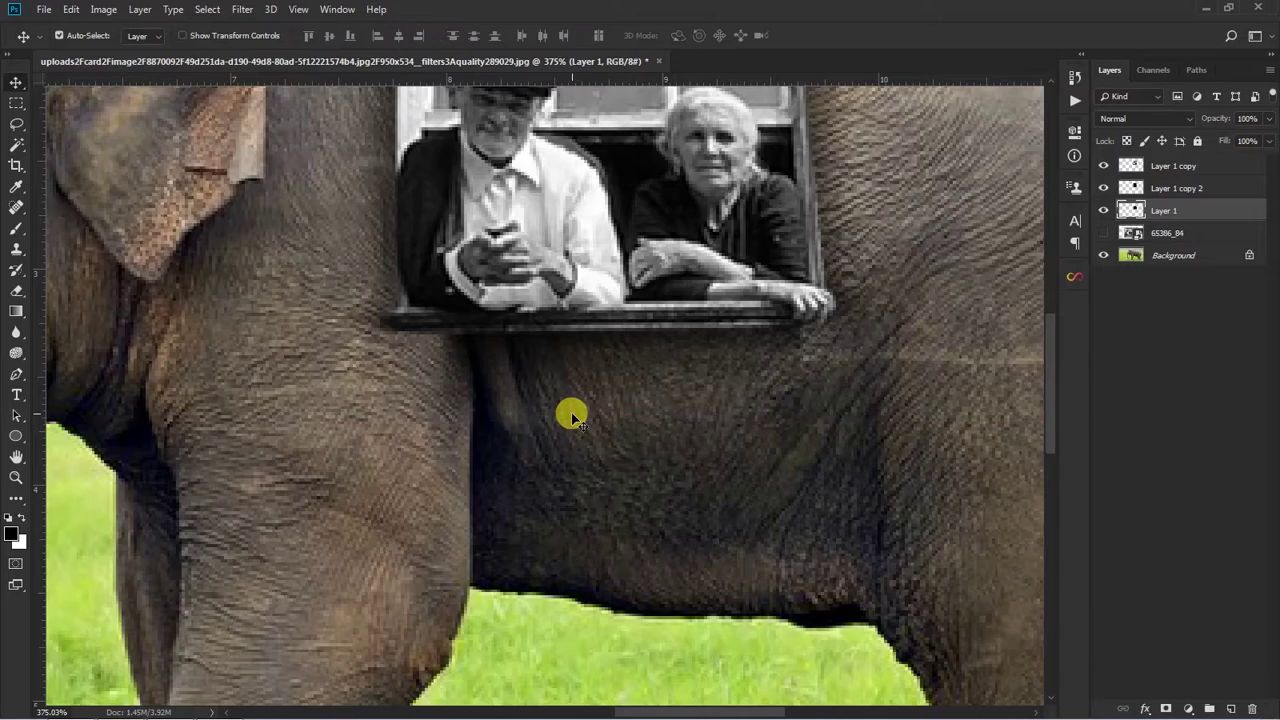
# Step: Zoom out to the full canvas and select the Background layer
pyautogui.hotkey('ctrl', '0')
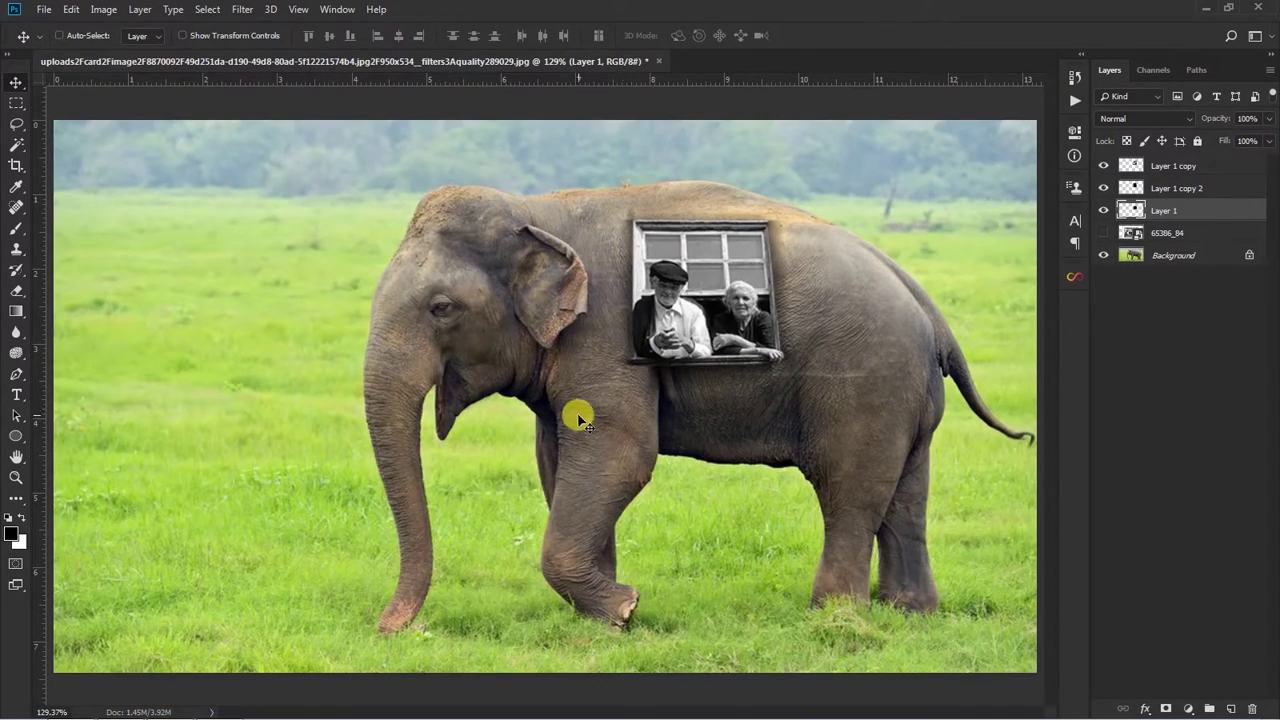
pyautogui.hotkey('ctrl', '-')
pyautogui.scroll(2, 677, 329)
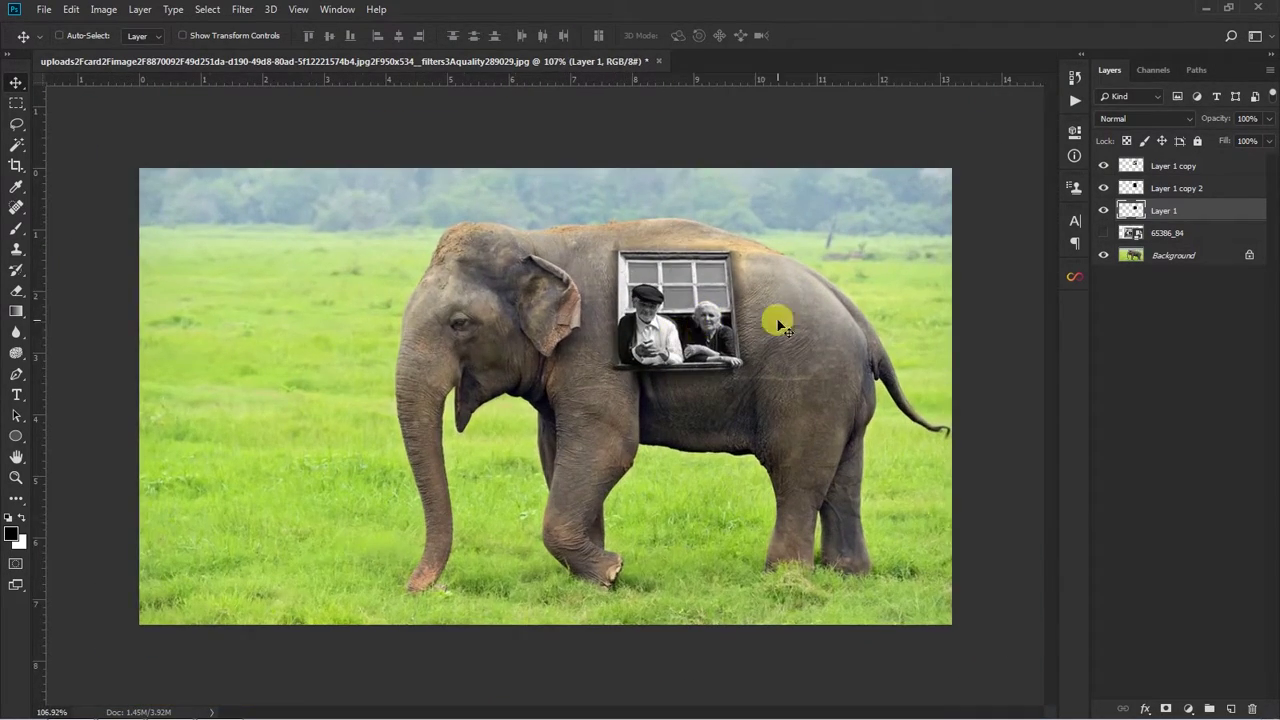
pyautogui.click(1175, 255)
pyautogui.click(1188, 708)
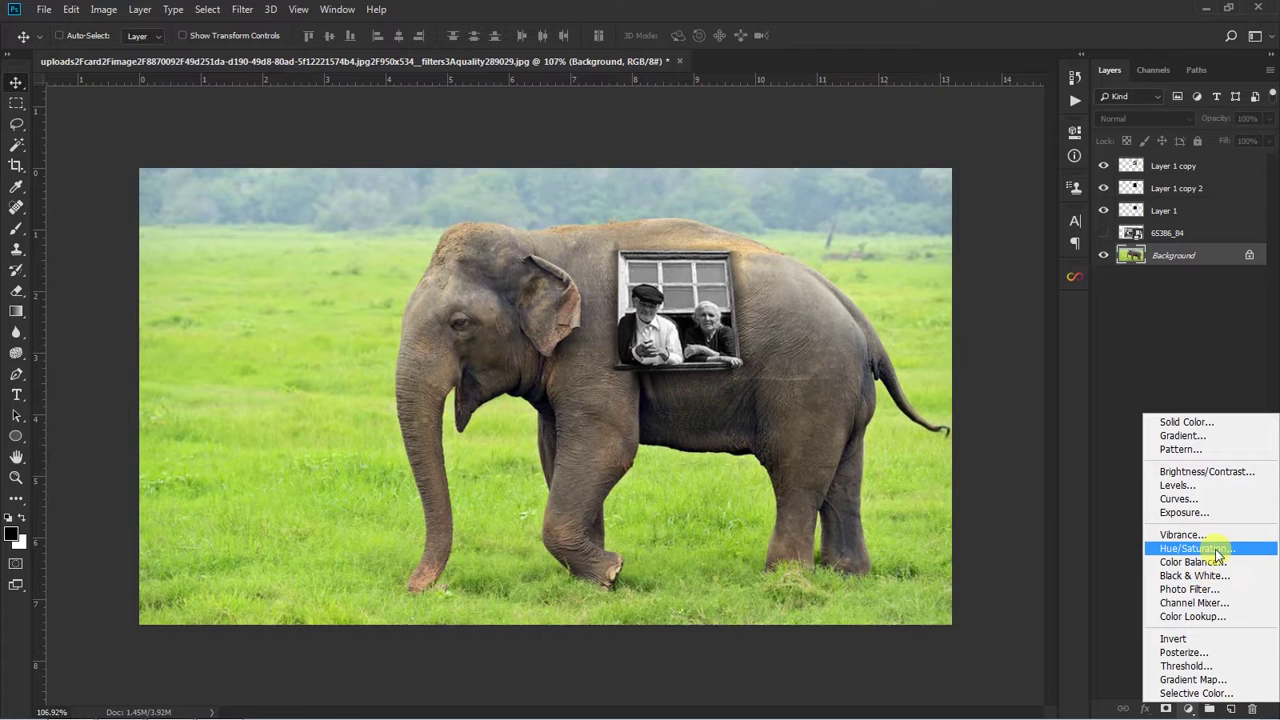
# Step: Add a Hue/Saturation targeting the sampled grass: Hue -42, Saturation -100, Lightness -100
pyautogui.click(1218, 549)
pyautogui.click(893, 200)
pyautogui.click(893, 255)
pyautogui.click(845, 319)
pyautogui.click(680, 449)
pyautogui.moveTo(937, 234)
pyautogui.mouseDown()
pyautogui.moveTo(897, 238)
pyautogui.moveTo(880, 266)
pyautogui.moveTo(841, 280)
pyautogui.mouseUp()
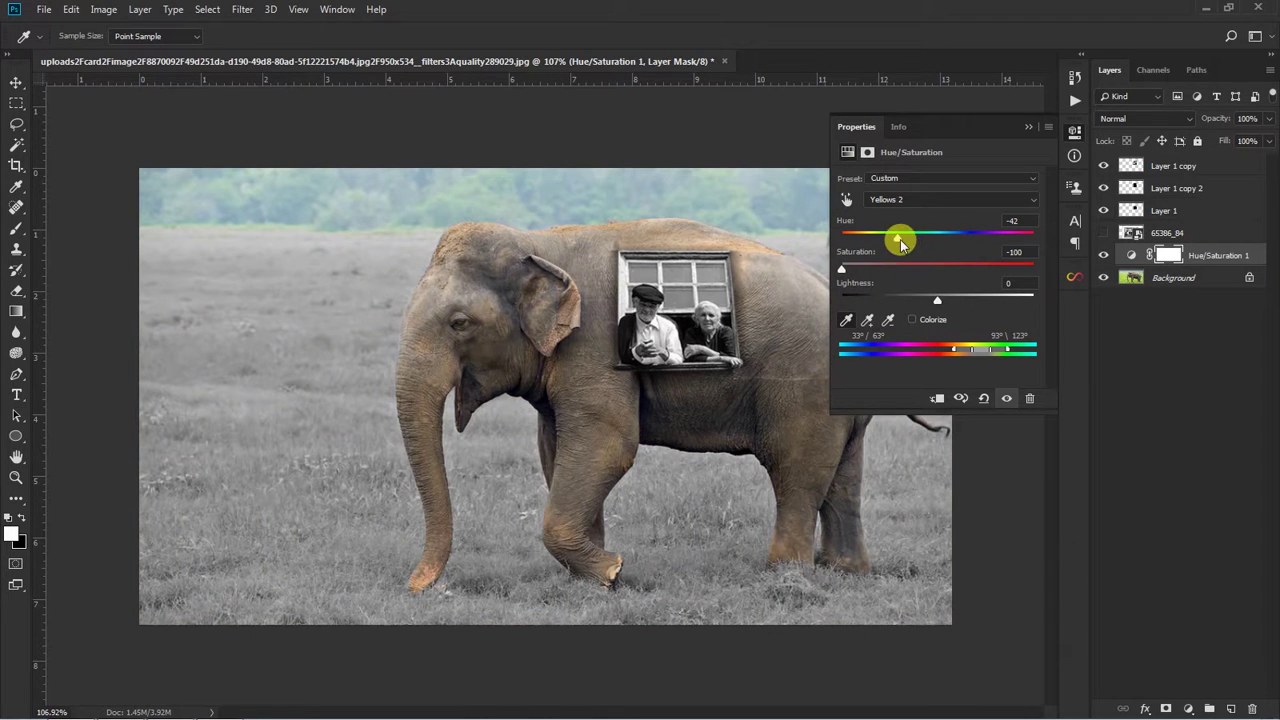
pyautogui.moveTo(900, 301); pyautogui.dragTo(833, 303)
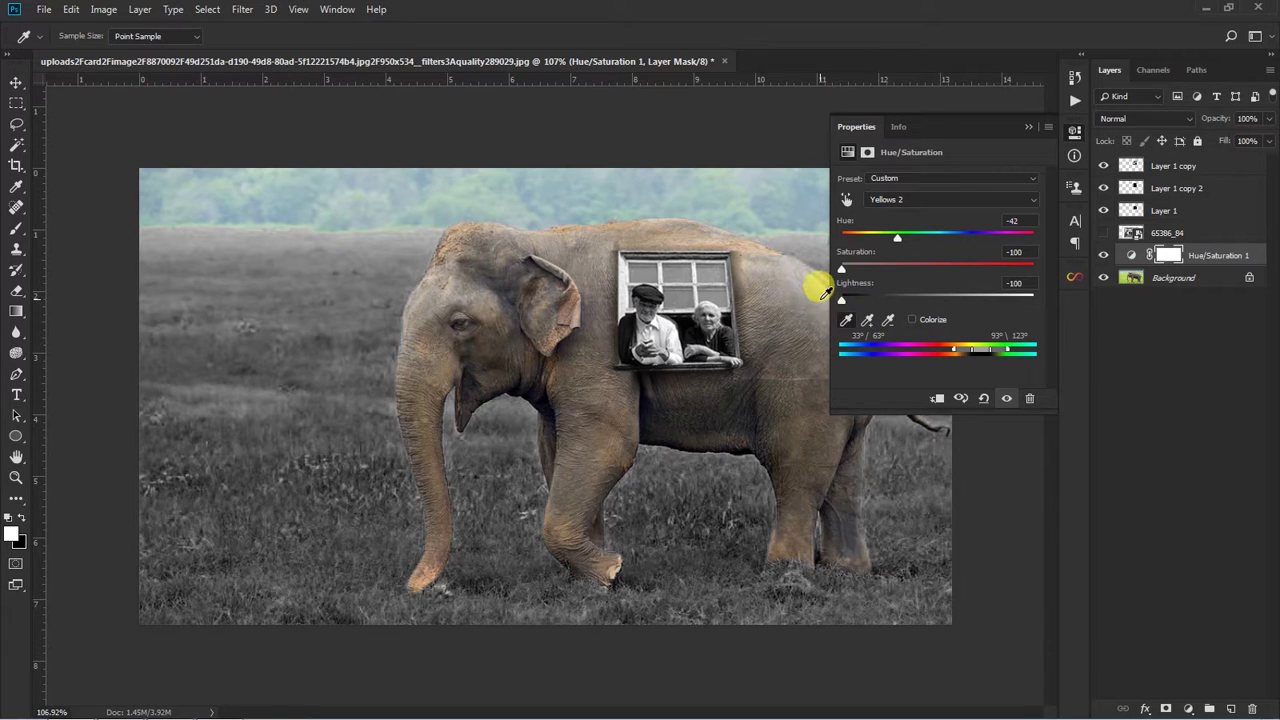
# Step: Toggle the grass adjustment off and on to compare, then select Background
pyautogui.click(1080, 160)
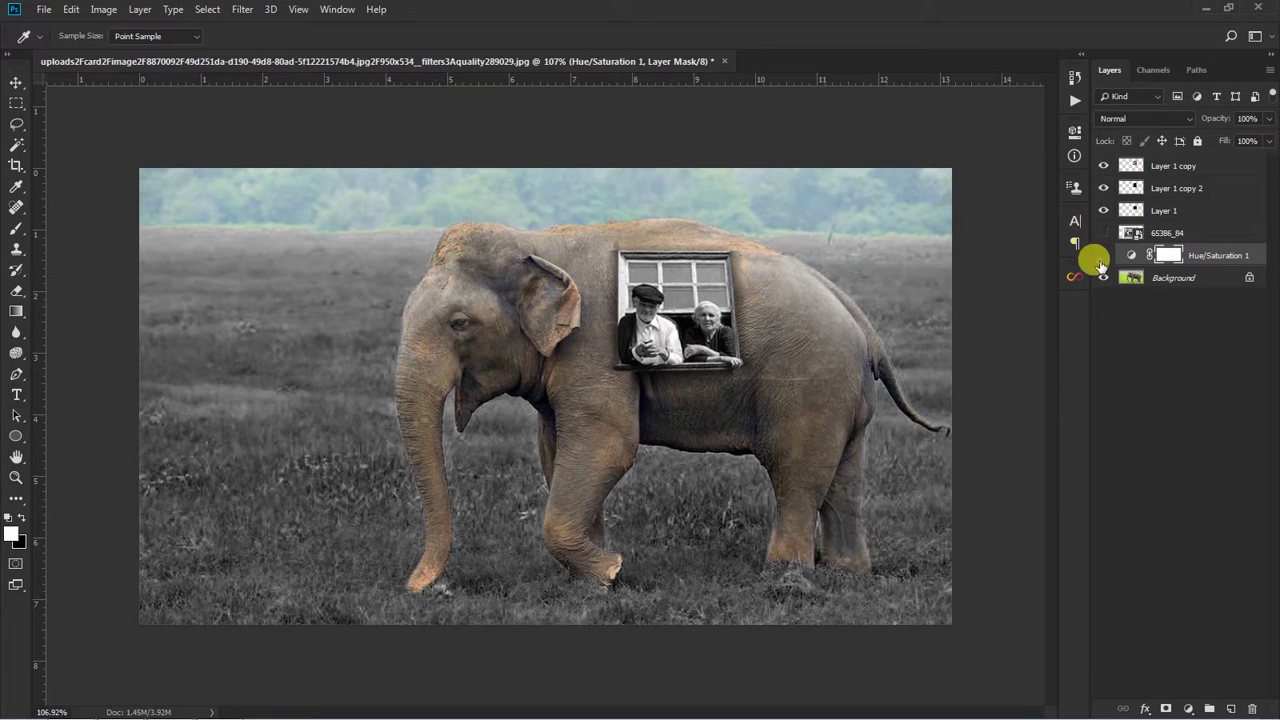
pyautogui.click(1100, 256)
pyautogui.click(1102, 256)
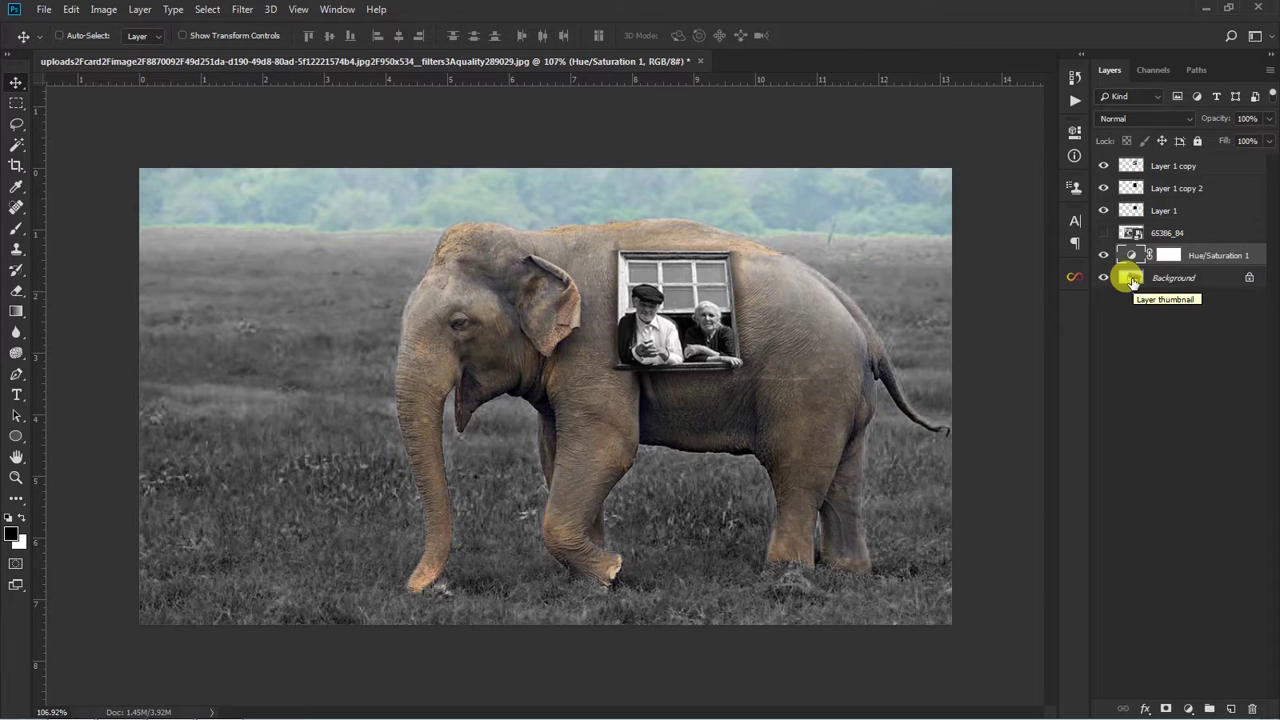
pyautogui.click(1133, 279)
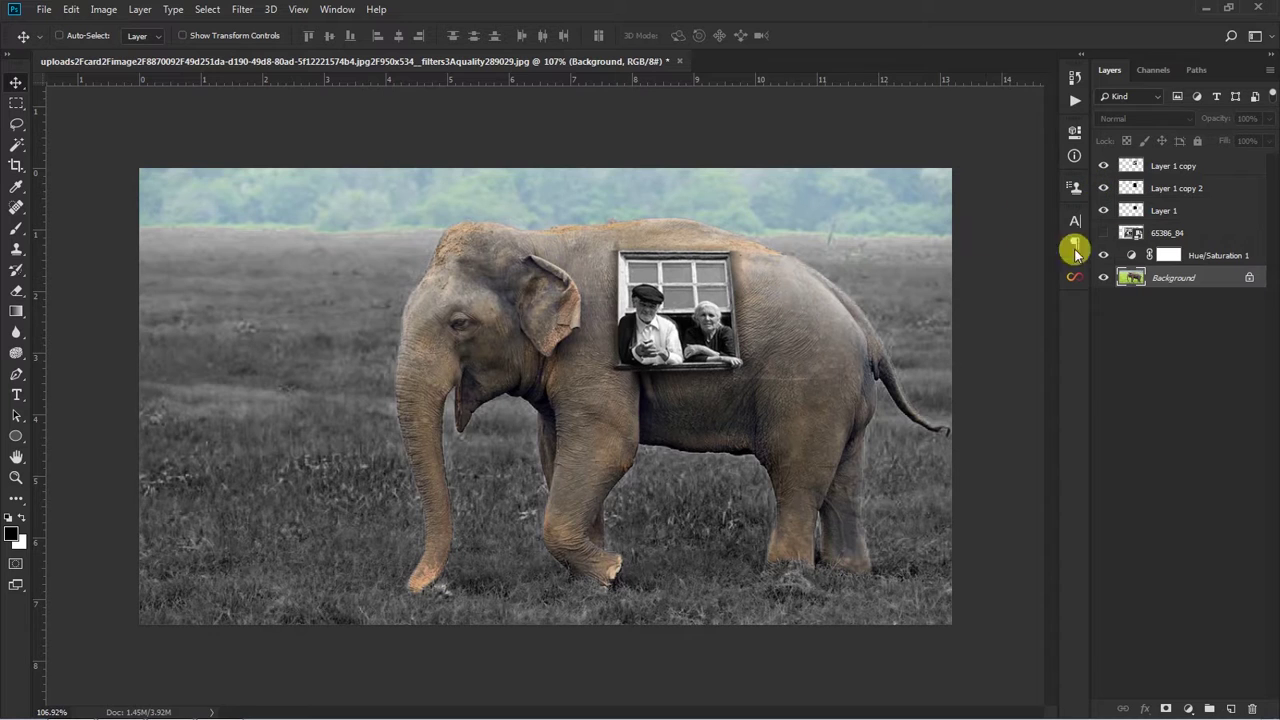
# Step: Add Curves above Layer 1 copy and raise the Blue channel's black point
pyautogui.click(1195, 170)
pyautogui.click(1188, 708)
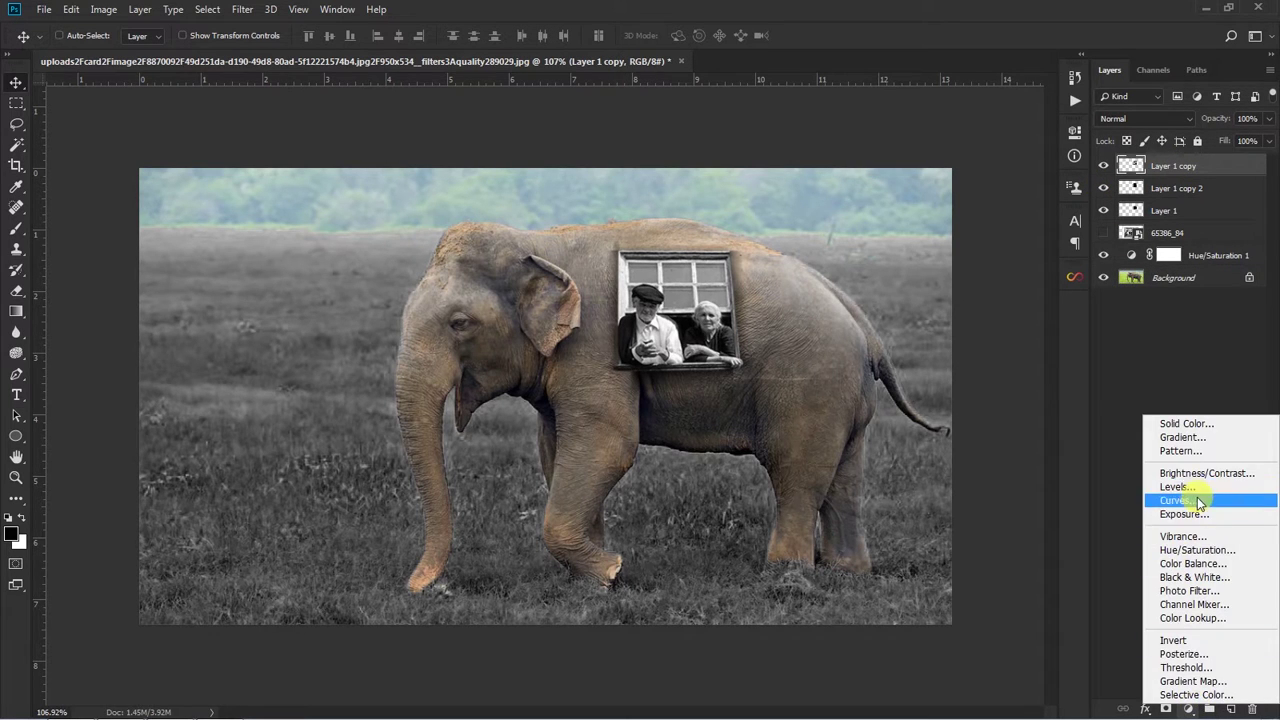
pyautogui.click(1197, 497)
pyautogui.moveTo(876, 378); pyautogui.dragTo(879, 385)
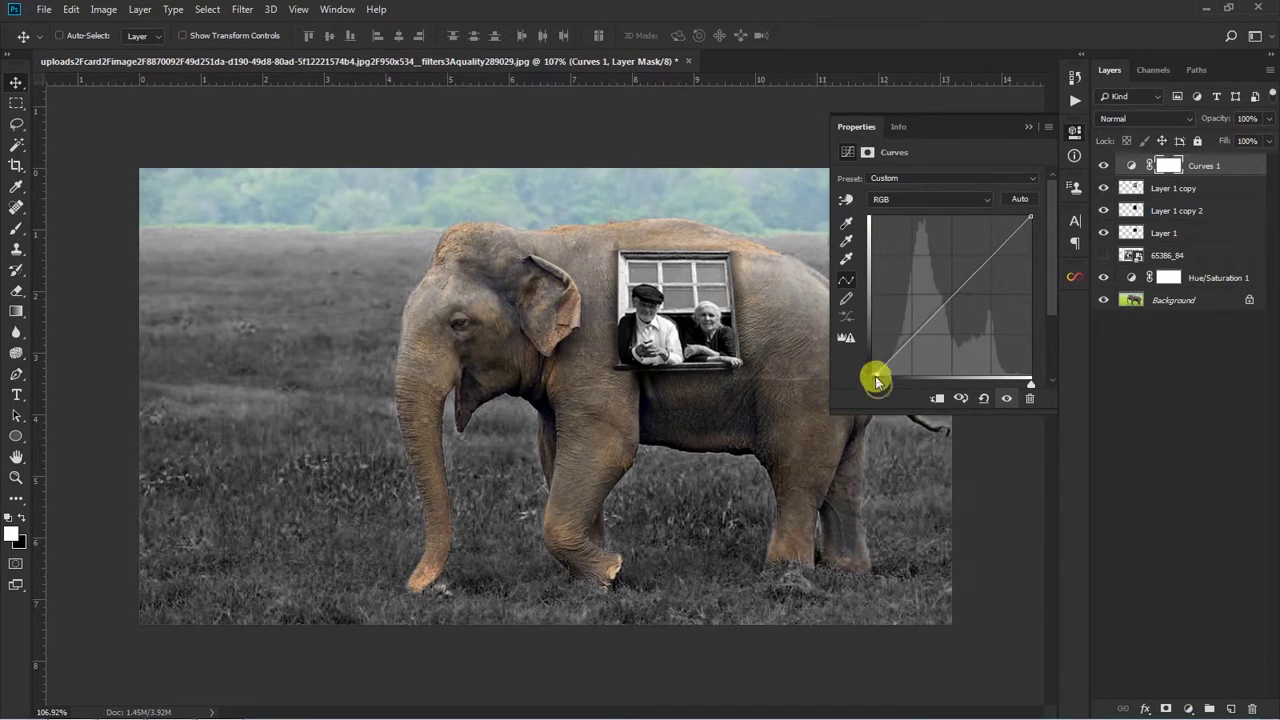
pyautogui.click(906, 199)
pyautogui.click(878, 250)
pyautogui.moveTo(873, 378); pyautogui.dragTo(868, 356)
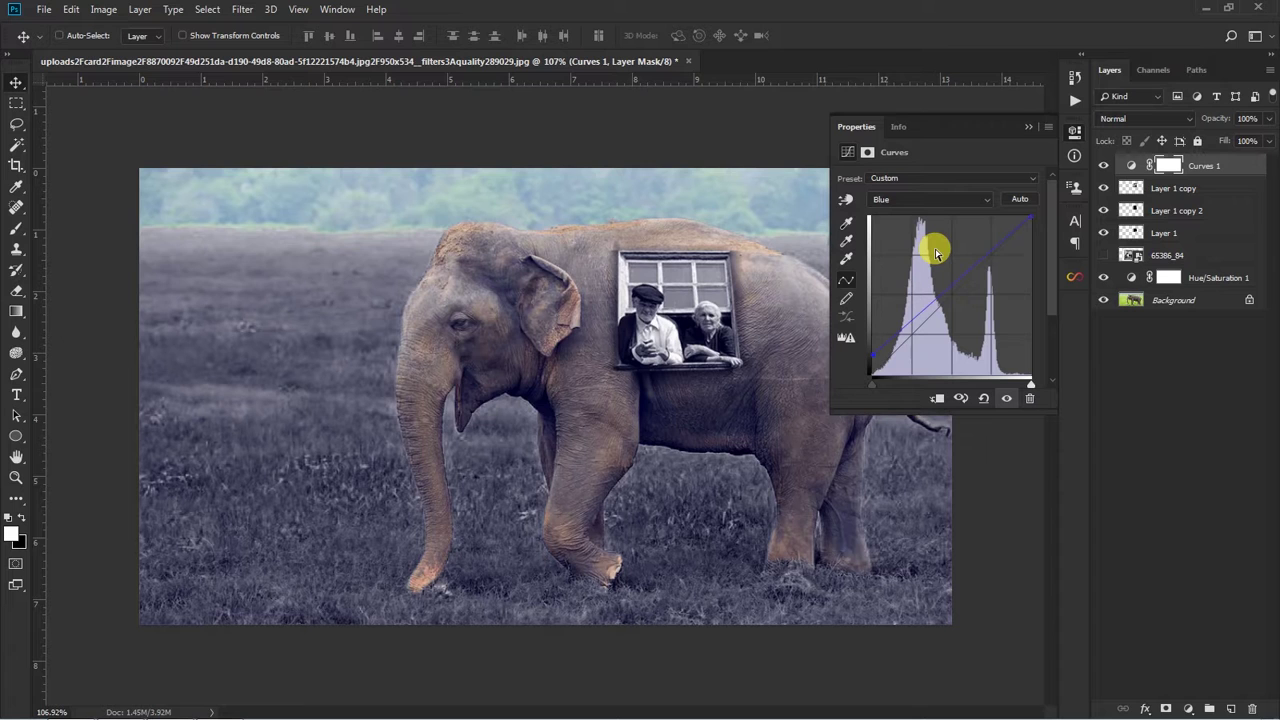
# Step: Tweak the Green channel curve to finish the cool blue-violet tint
pyautogui.click(887, 205)
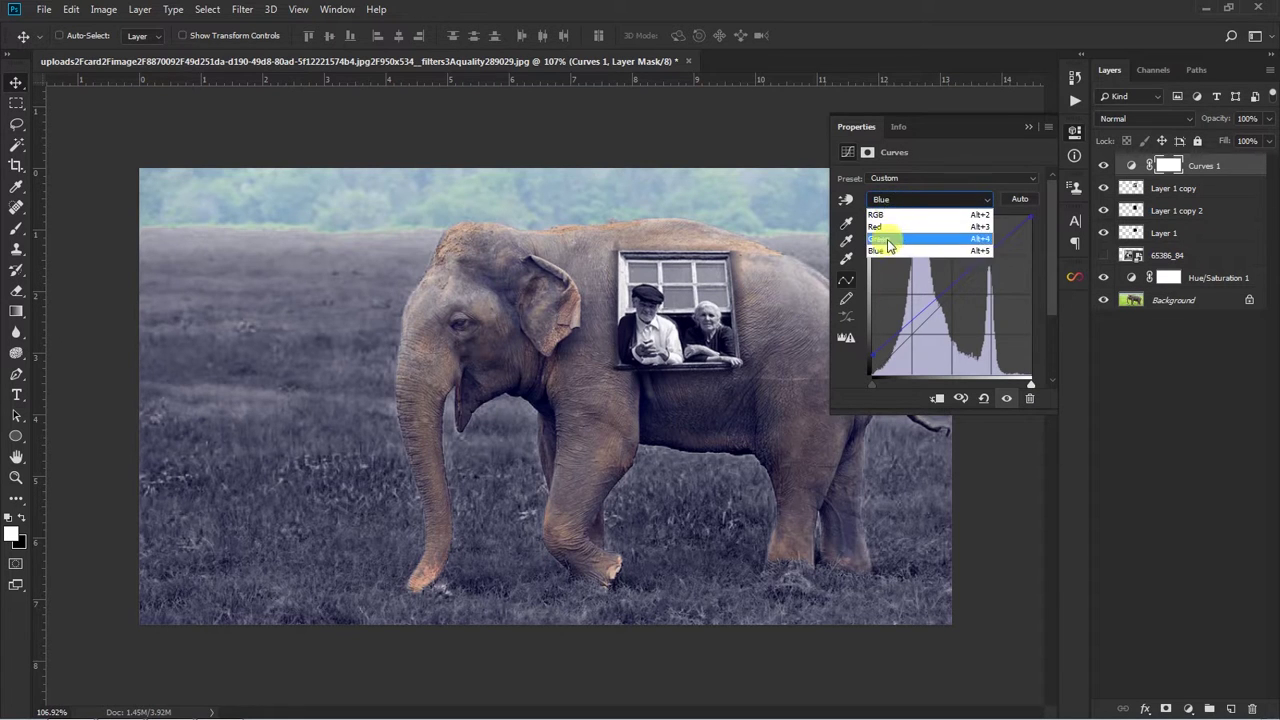
pyautogui.click(895, 236)
pyautogui.moveTo(940, 283); pyautogui.dragTo(953, 292)
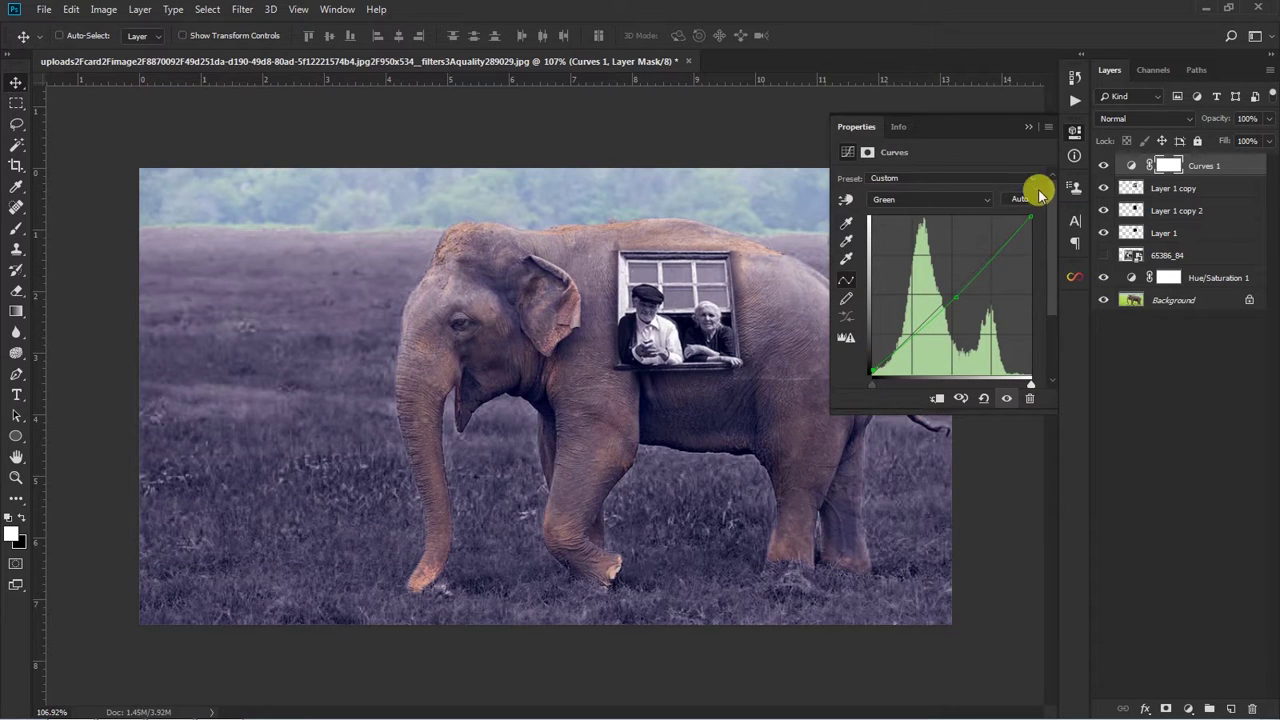
pyautogui.click(1028, 126)
pyautogui.click(1186, 708)
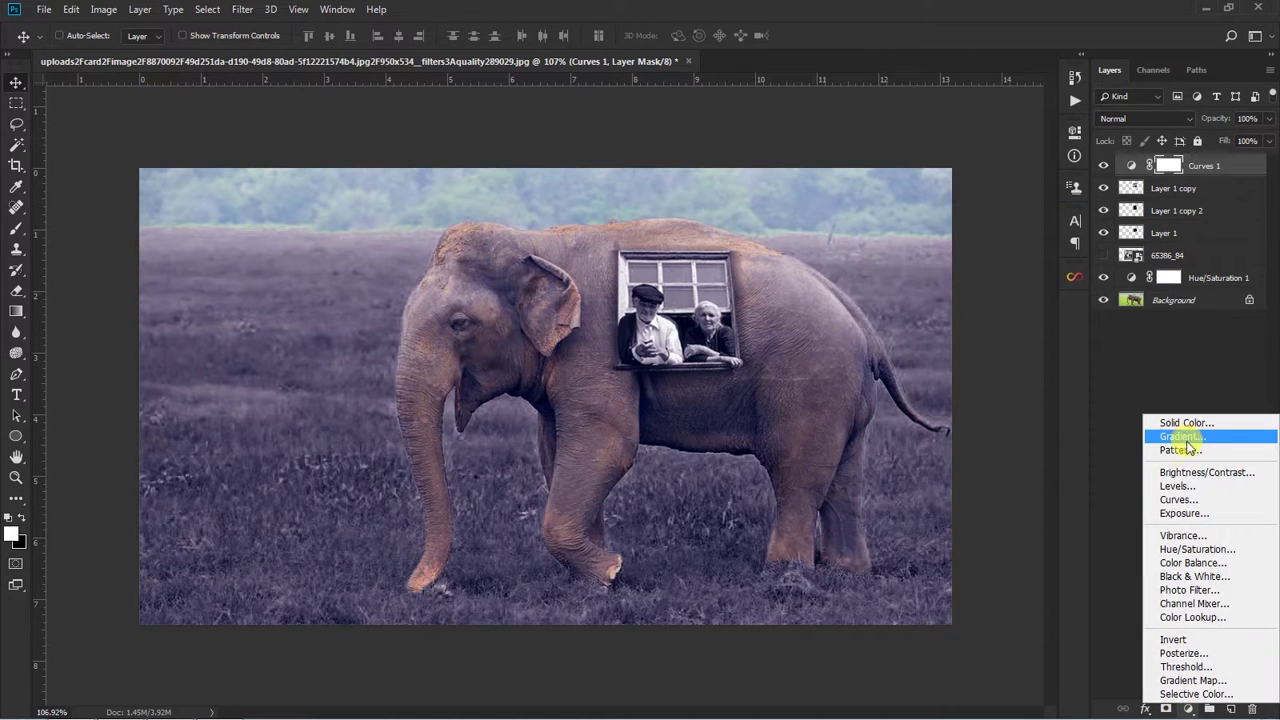
# Step: Add a reversed Radial Gradient Fill vignette at scale 374
pyautogui.click(1183, 436)
pyautogui.click(598, 213)
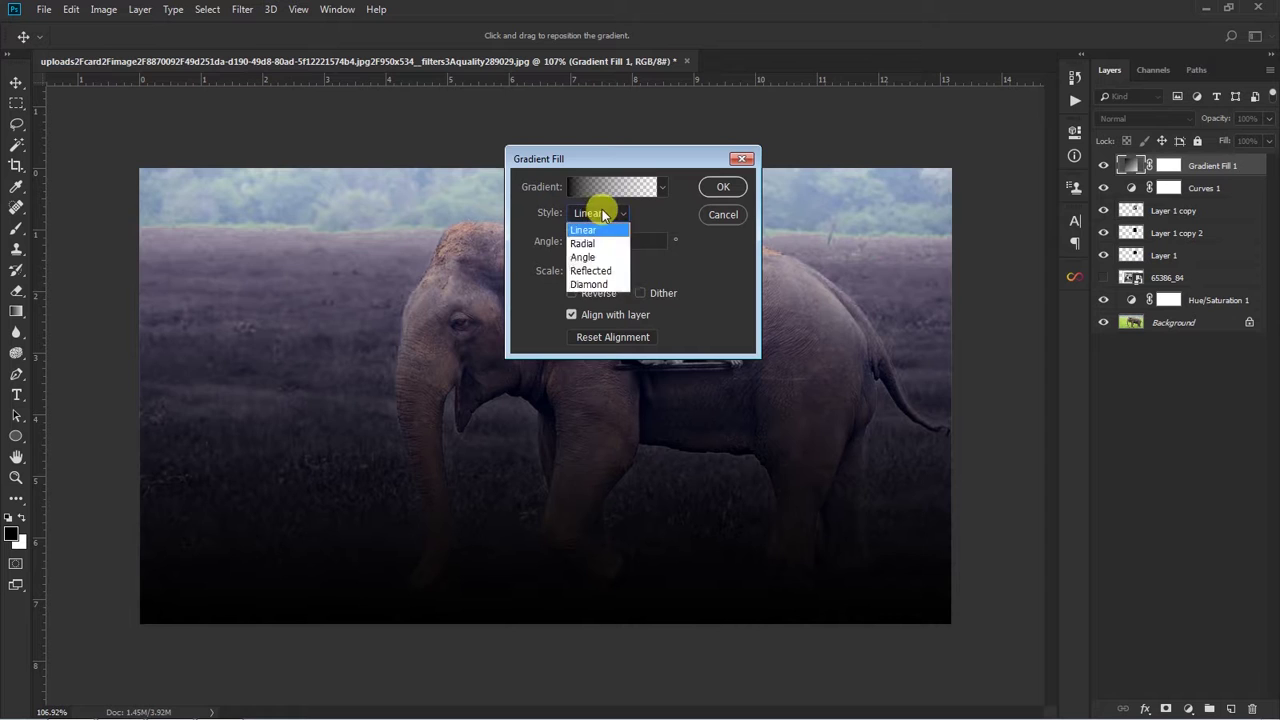
pyautogui.click(591, 251)
pyautogui.click(596, 293)
pyautogui.click(607, 271)
pyautogui.moveTo(614, 290); pyautogui.dragTo(627, 291)
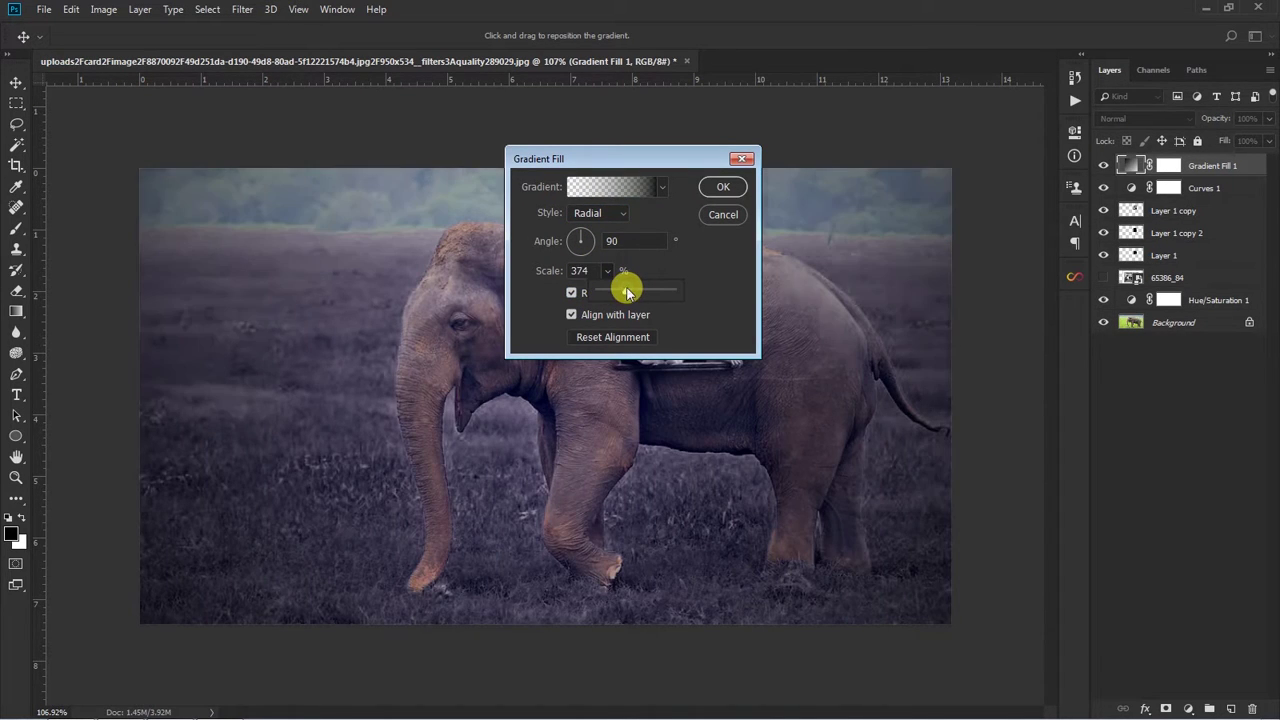
pyautogui.click(723, 188)
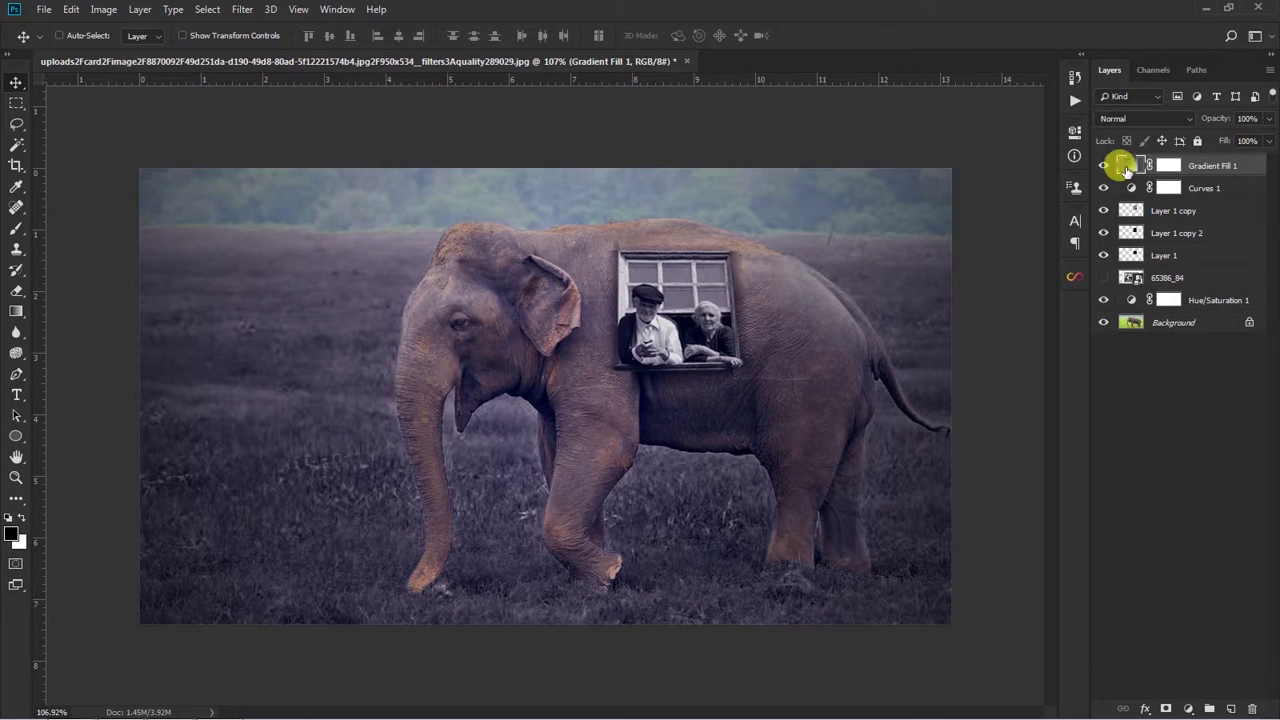
# Step: Erase the vignette mask above the elephant's back to lighten that area
pyautogui.click(1172, 167)
pyautogui.press('e')
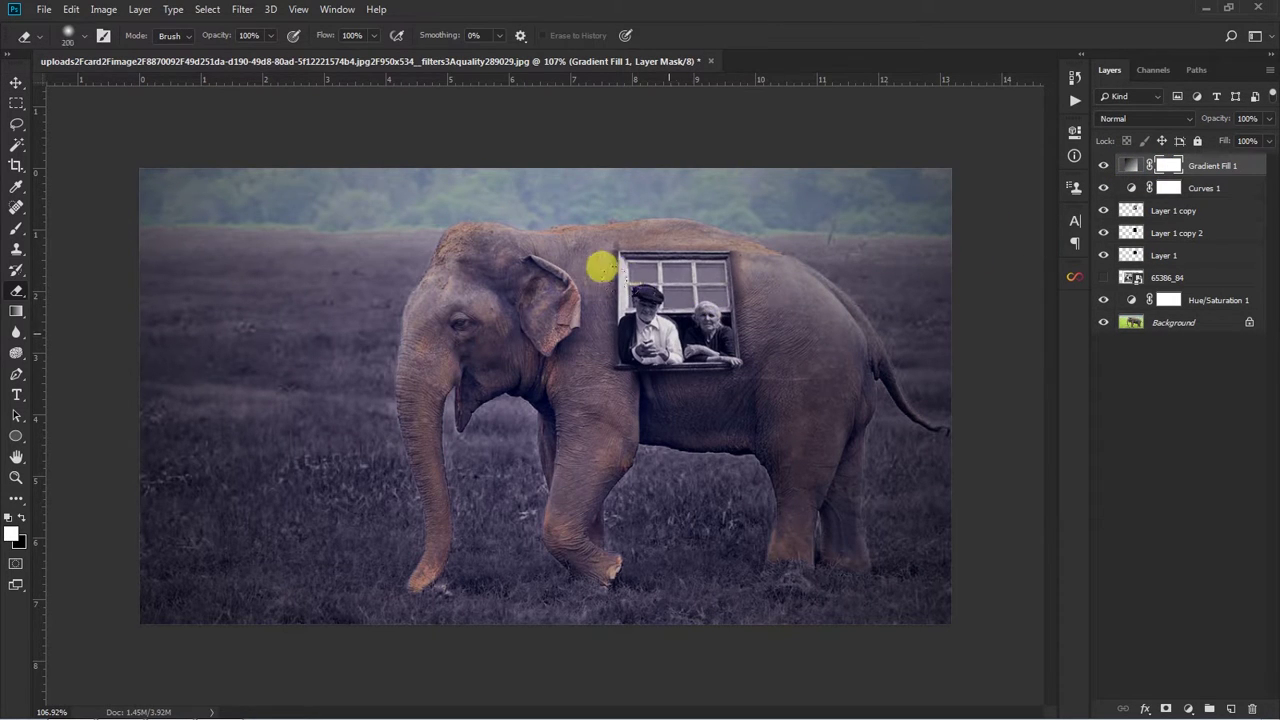
pyautogui.moveTo(467, 155); pyautogui.dragTo(418, 198)
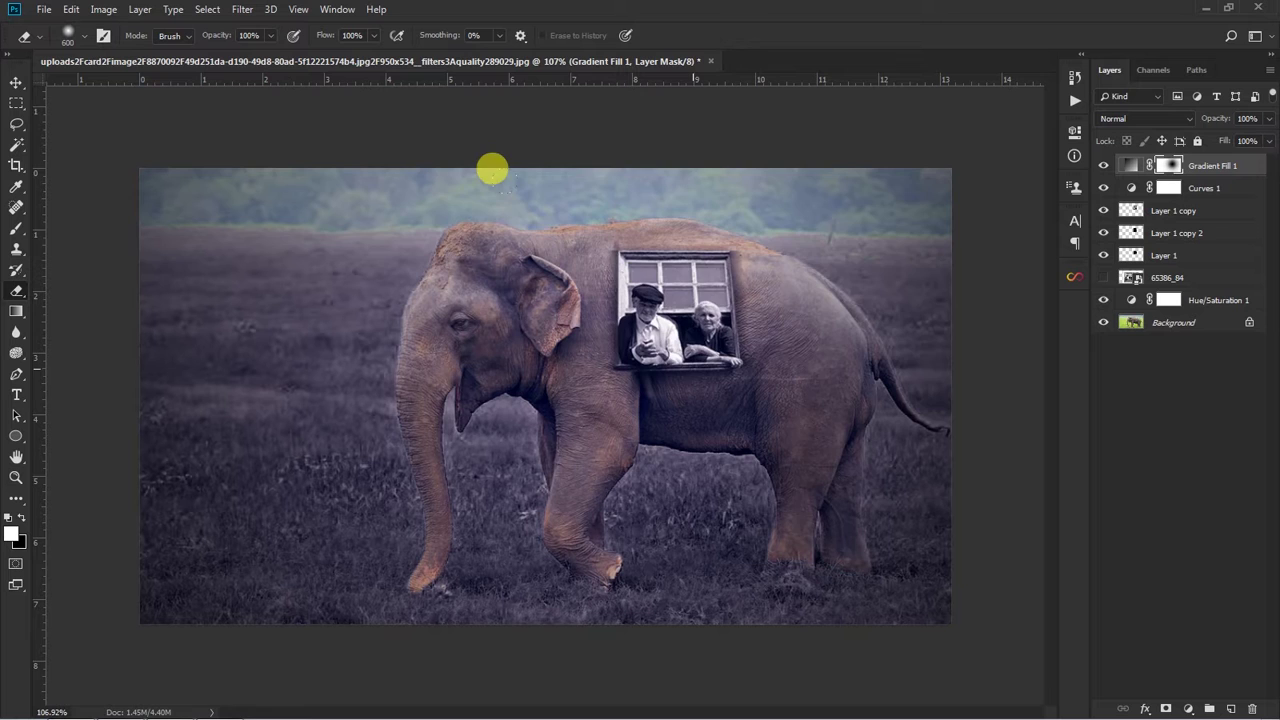
pyautogui.hotkey('ctrl', 'z')
pyautogui.hotkey('ctrl', 'shift', 'z')
pyautogui.scroll(-1, 450, 230)
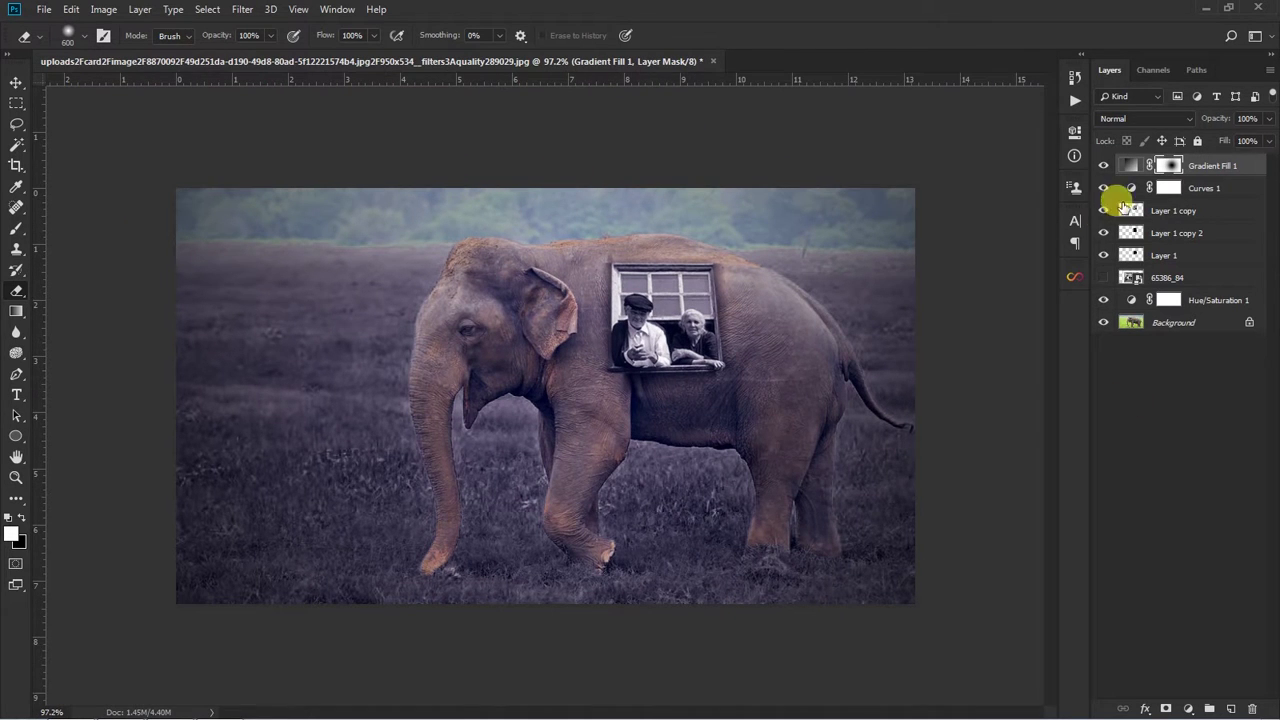
pyautogui.click(1218, 167)
# Step: Stamp all visible layers into a new layer and launch Analog Efex Pro 2
pyautogui.hotkey('ctrl', 'shift', 'alt', 'e')
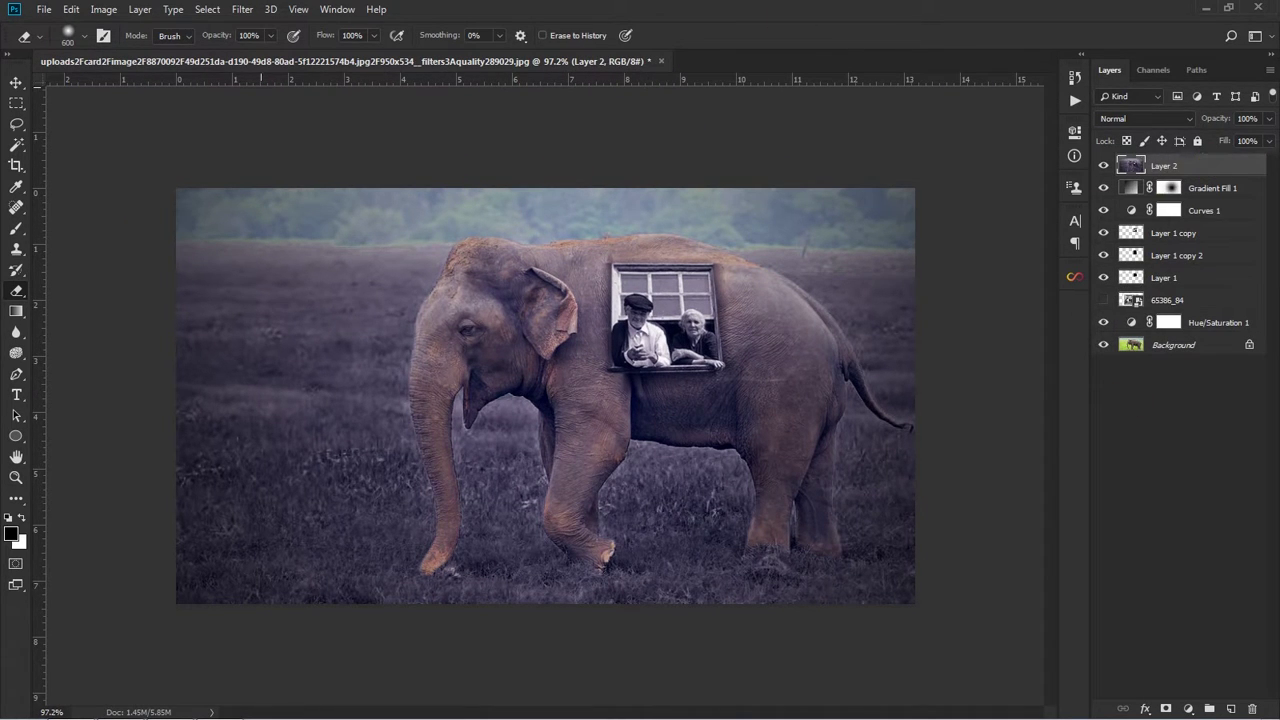
pyautogui.click(242, 9)
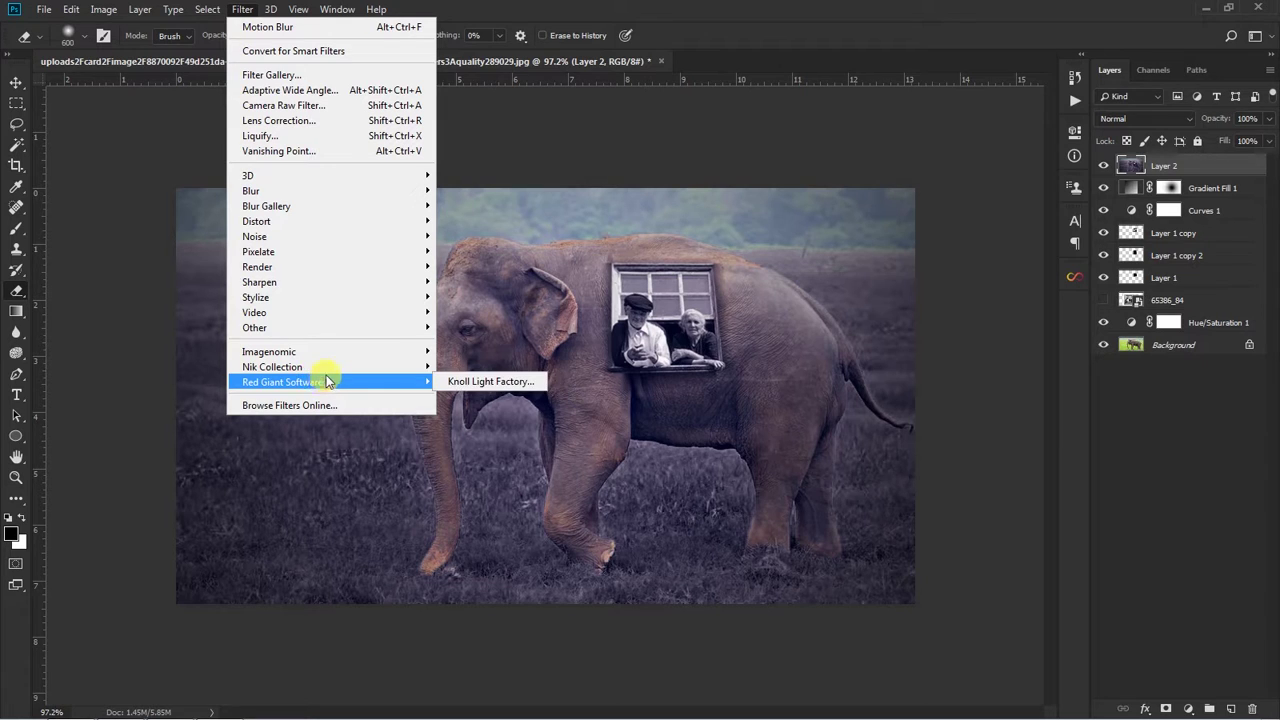
pyautogui.click(481, 364)
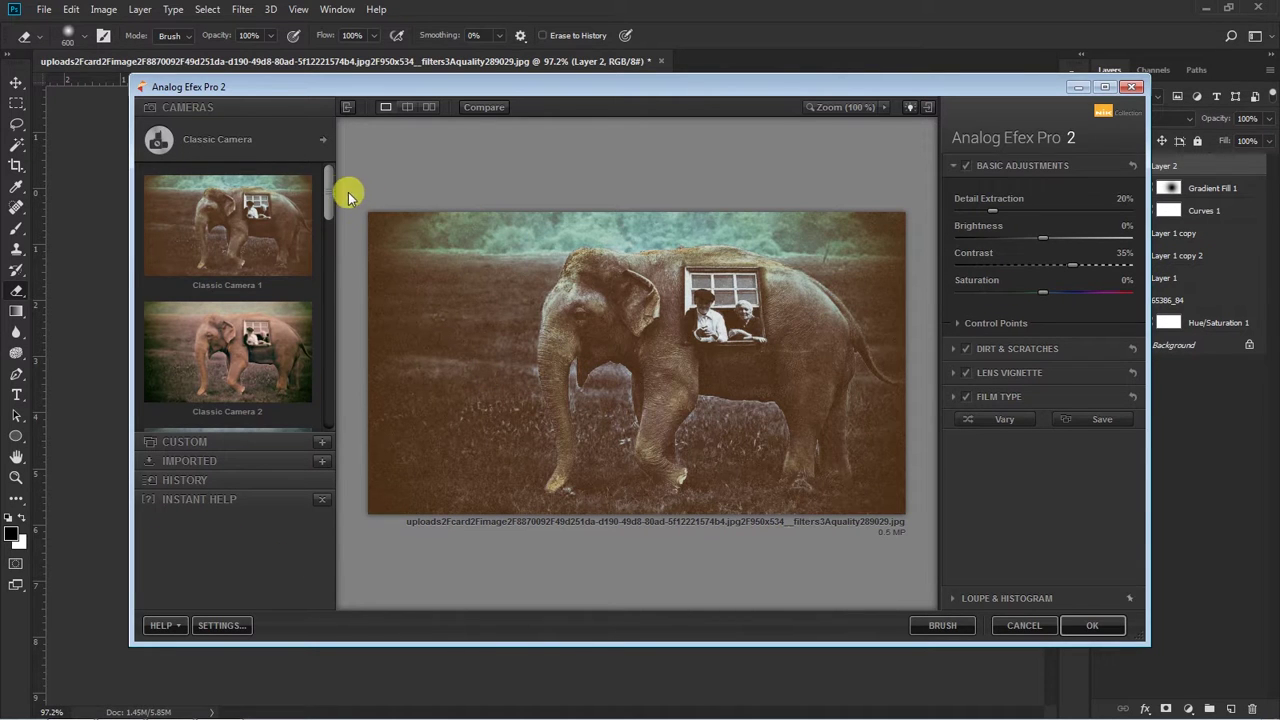
# Step: Raise the film brightness, choose a cool teal Film Type style, and apply
pyautogui.moveTo(1043, 237); pyautogui.dragTo(1058, 246)
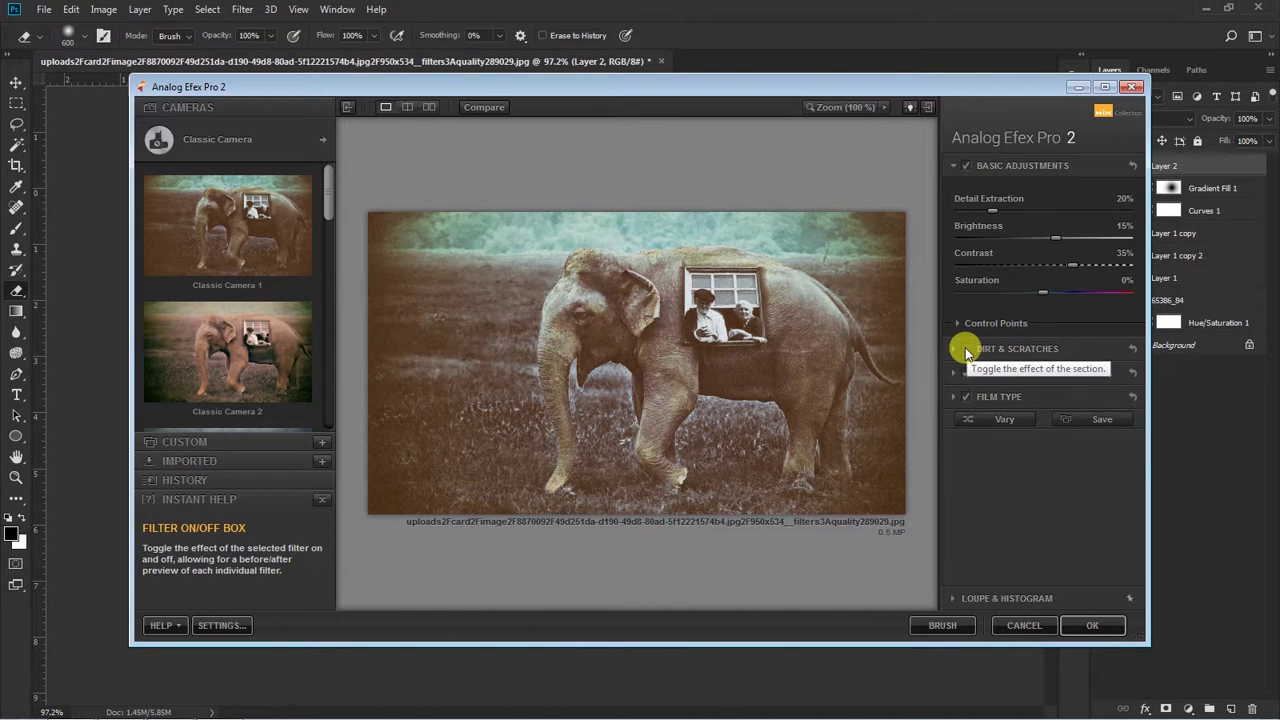
pyautogui.click(962, 396)
pyautogui.click(960, 397)
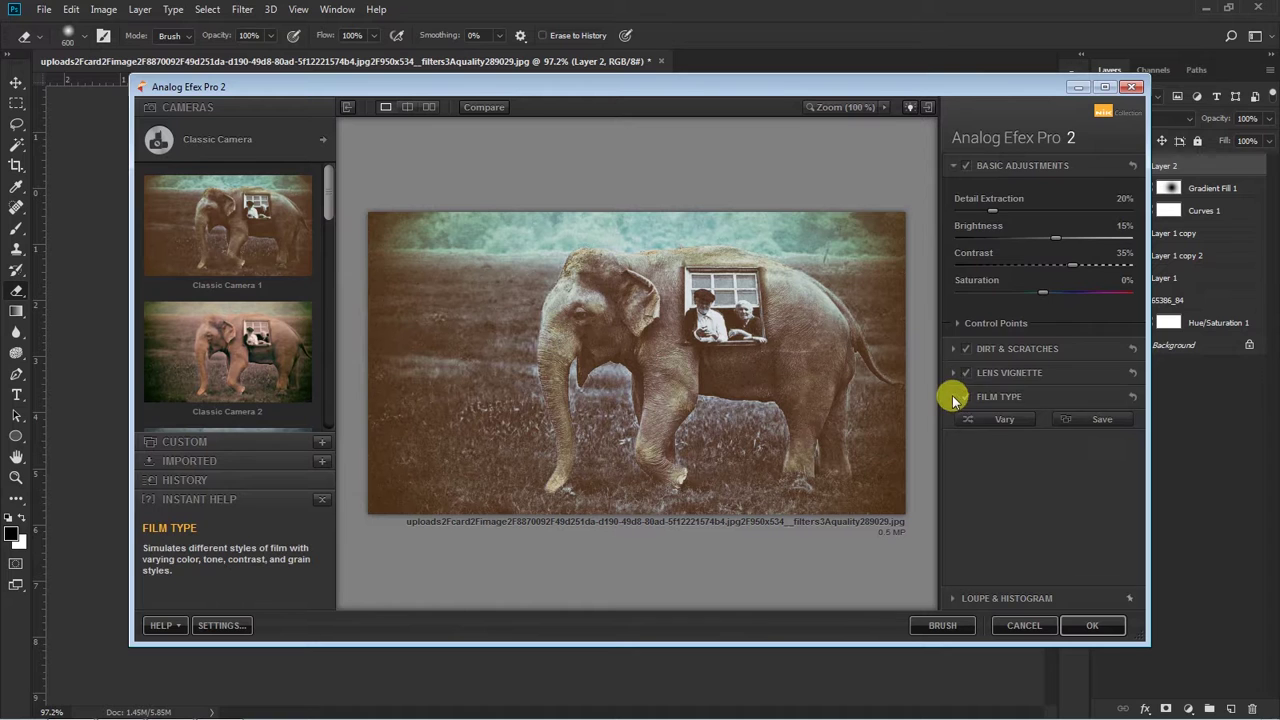
pyautogui.click(953, 397)
pyautogui.click(1045, 396)
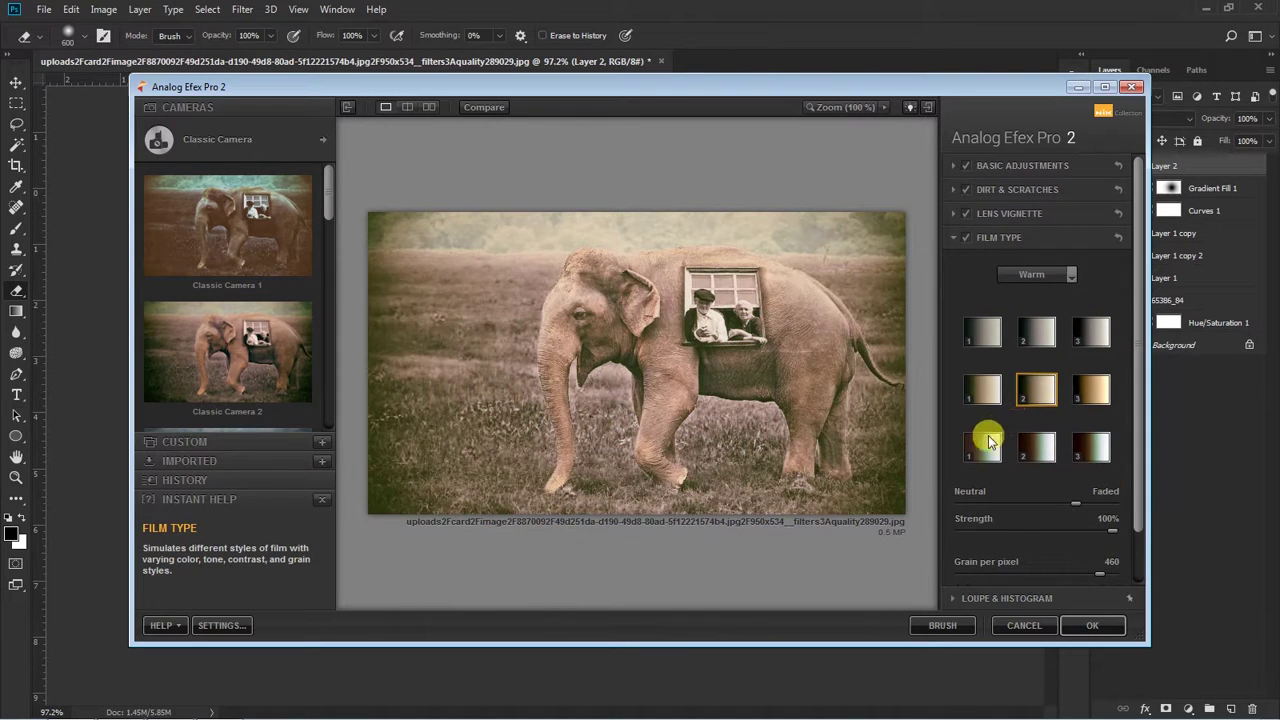
pyautogui.click(985, 442)
pyautogui.click(1088, 626)
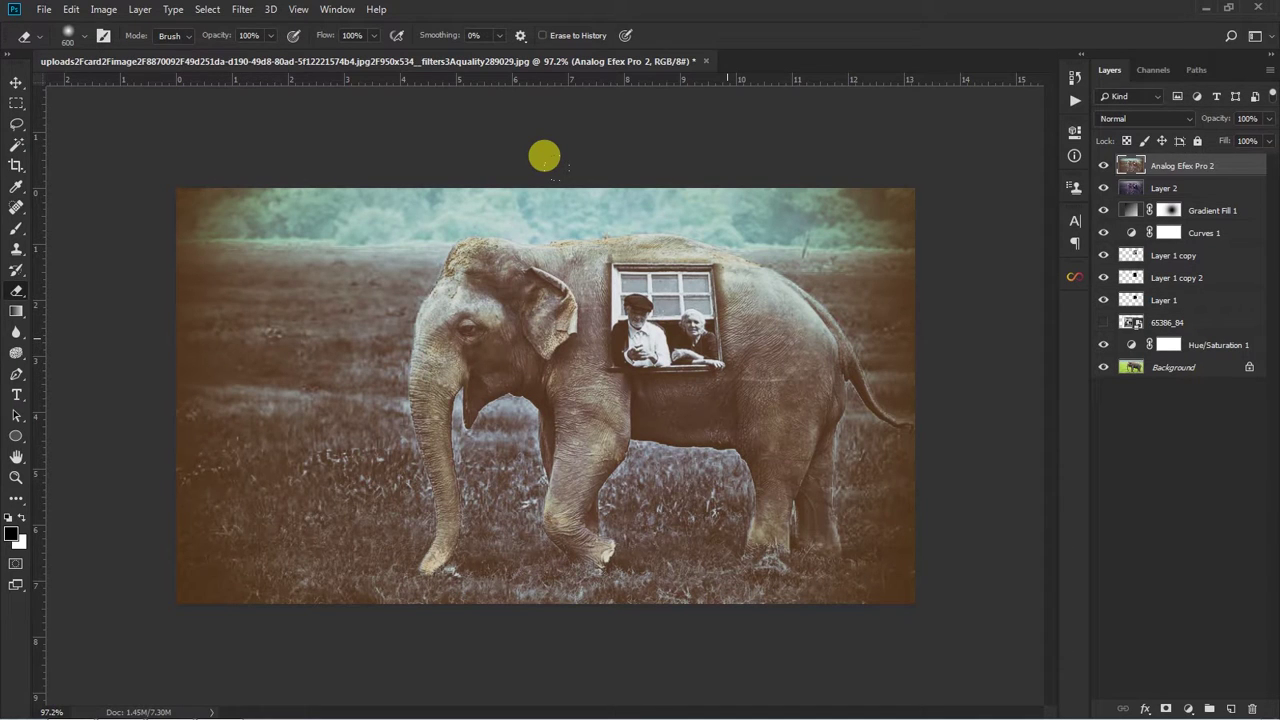
# Step: Hide the panels and zoom in on the finished vintage elephant-and-couple composite
pyautogui.press('Tab')
pyautogui.scroll(2, 726, 337)
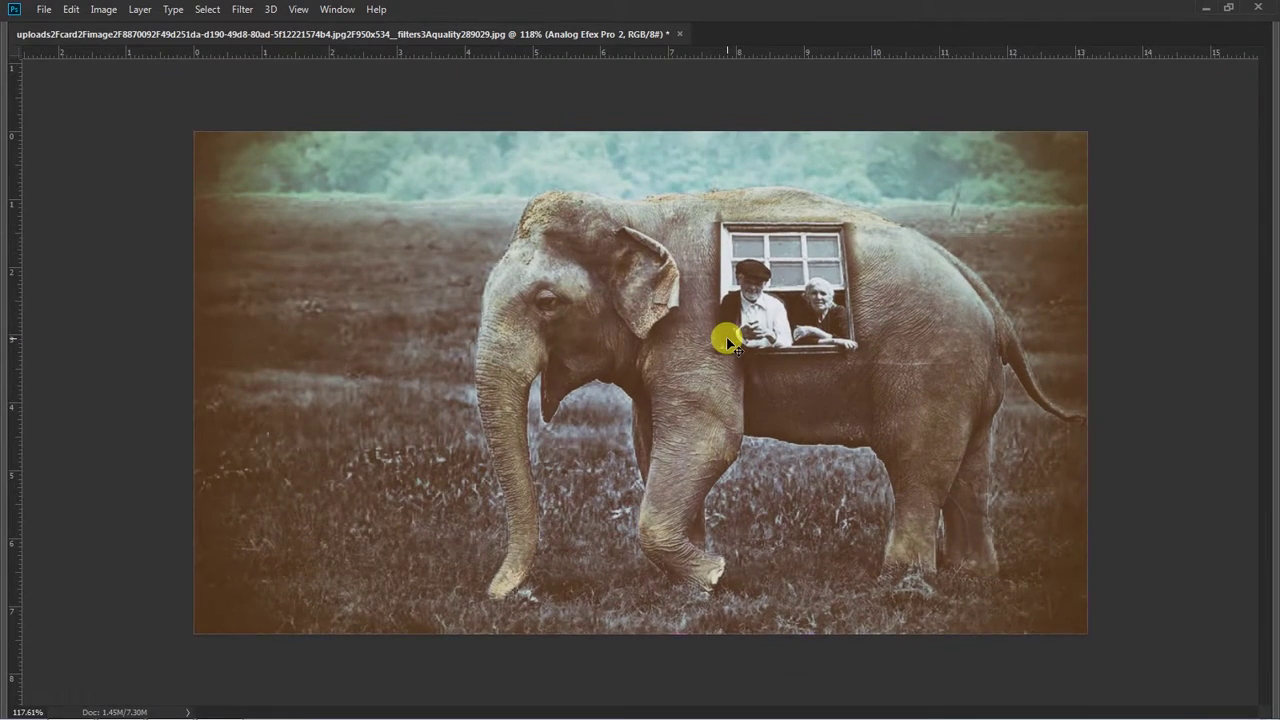
pyautogui.scroll(2, 727, 342)
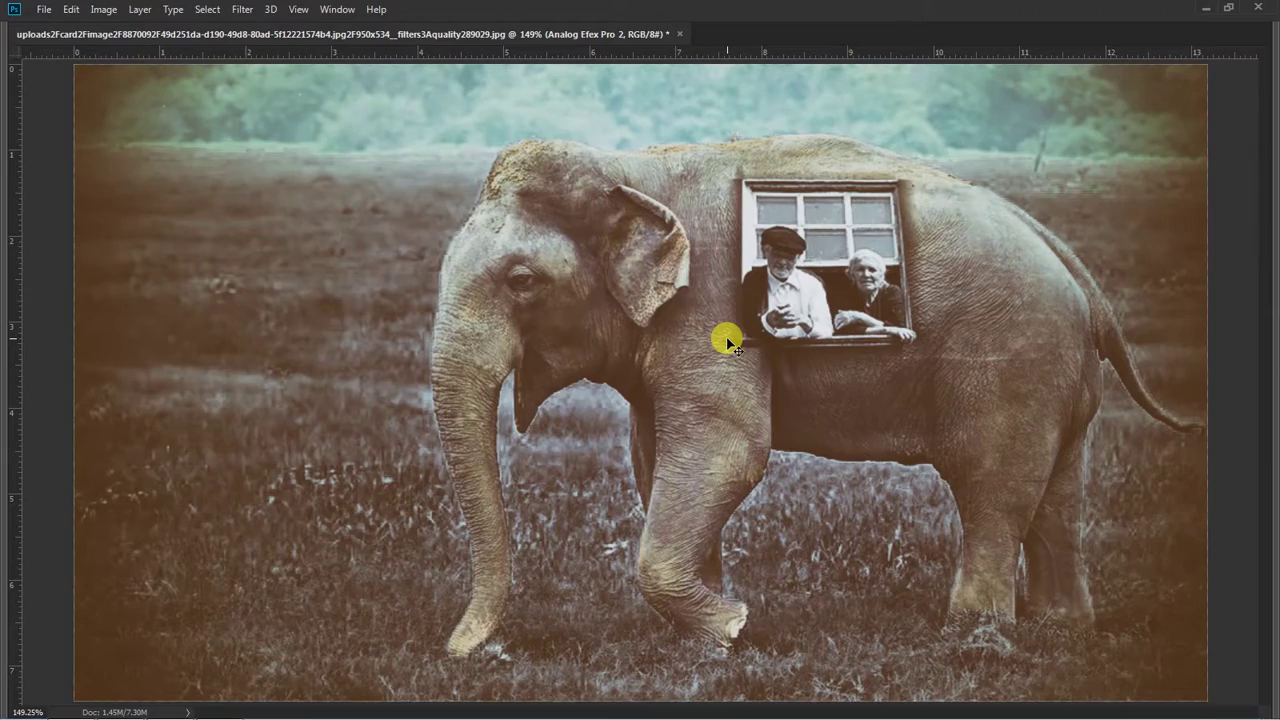